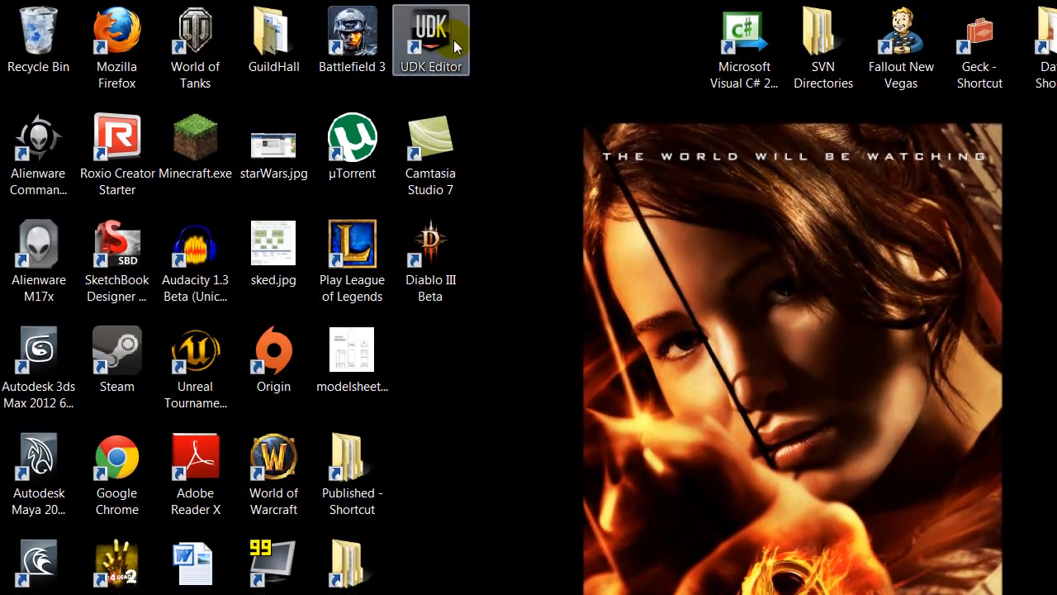
Launch the UDK Editor from the desktop and close the open Google Chrome window while it loads
double_click(302, 27)
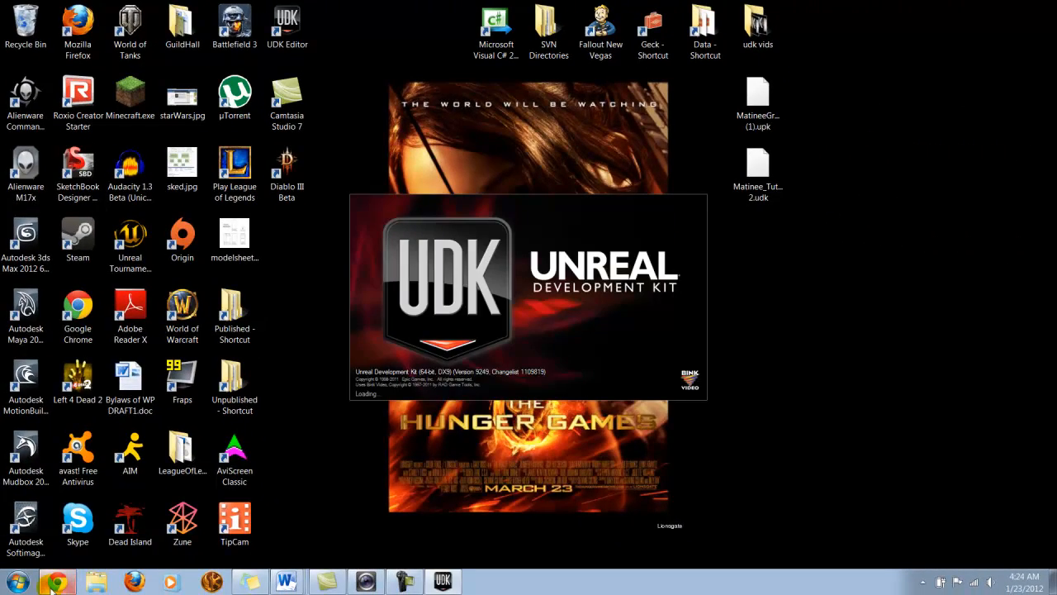
right_click(52, 585)
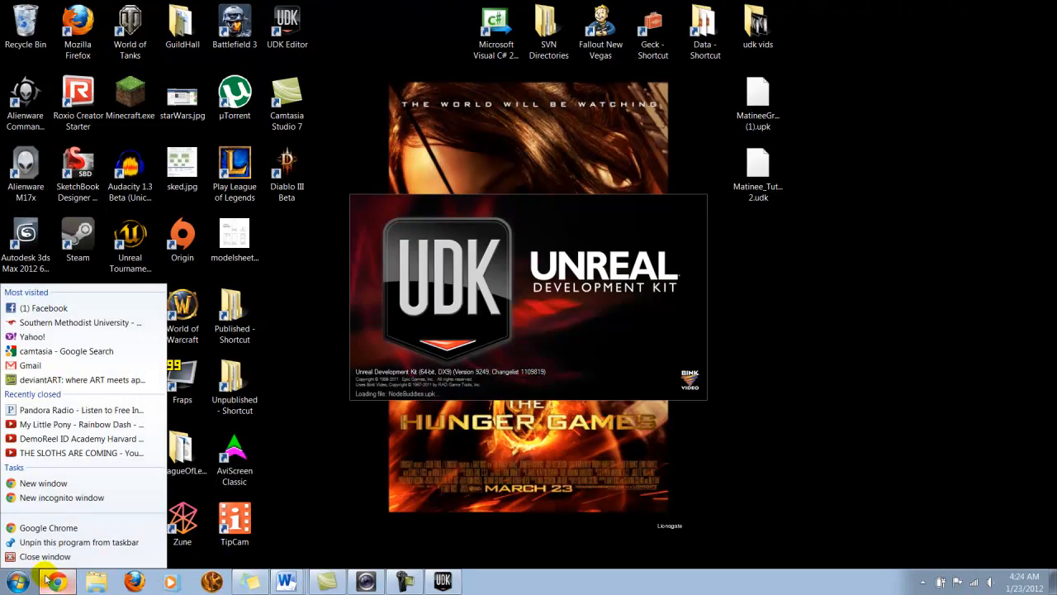
left_click(43, 557)
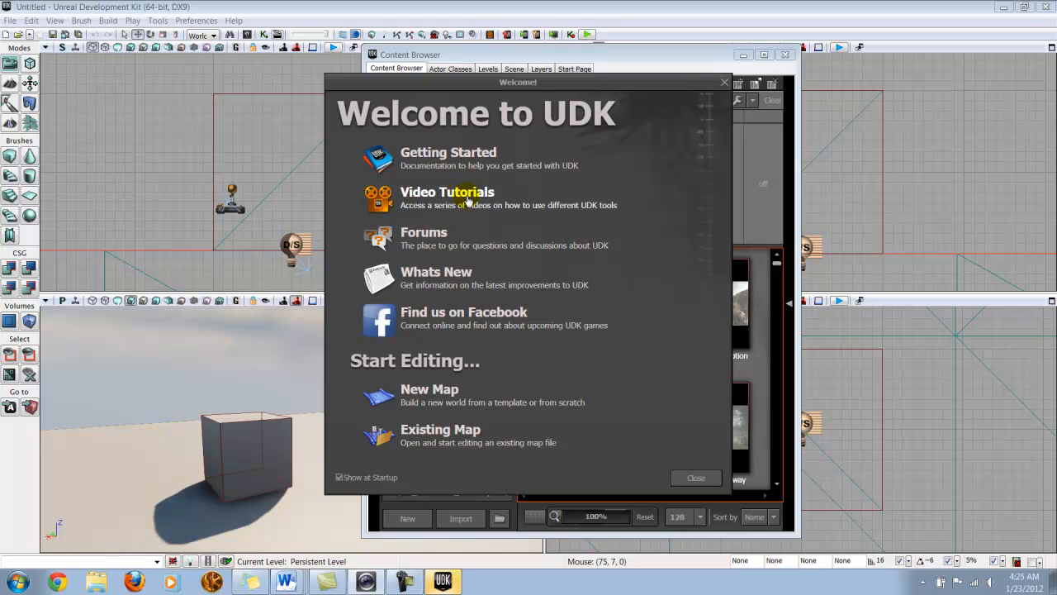
Close the Welcome to UDK screen and the Content Browser window to clear the editor viewports
left_click(724, 81)
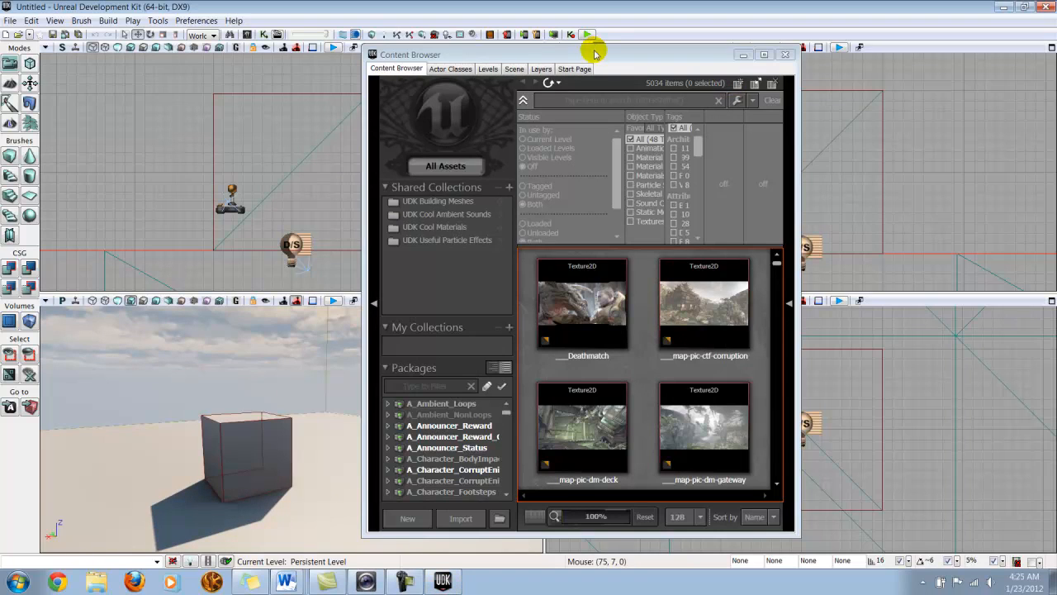
left_click_drag(594, 52, 470, 59)
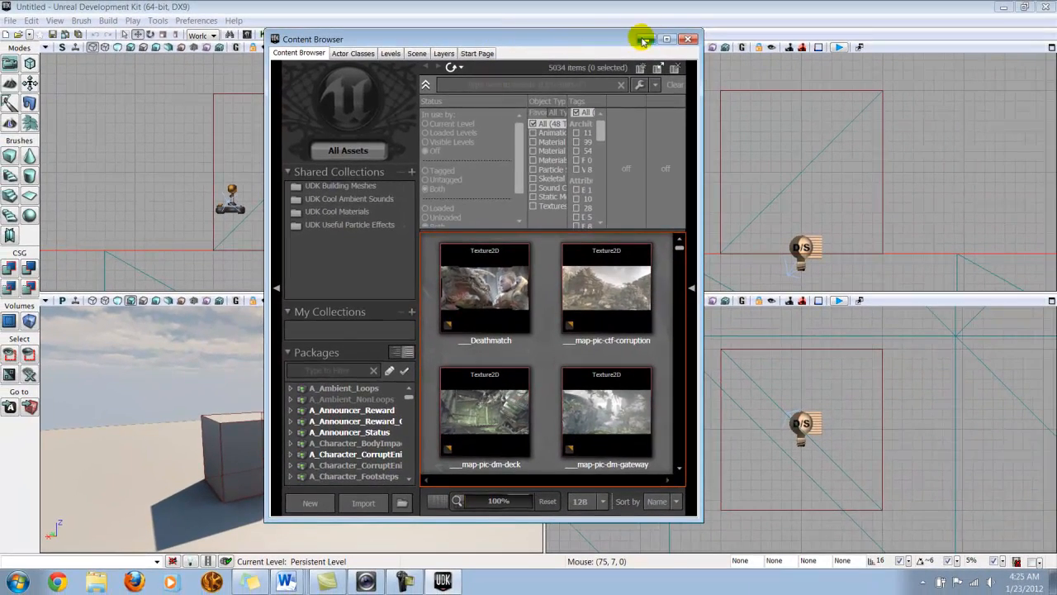
left_click(688, 39)
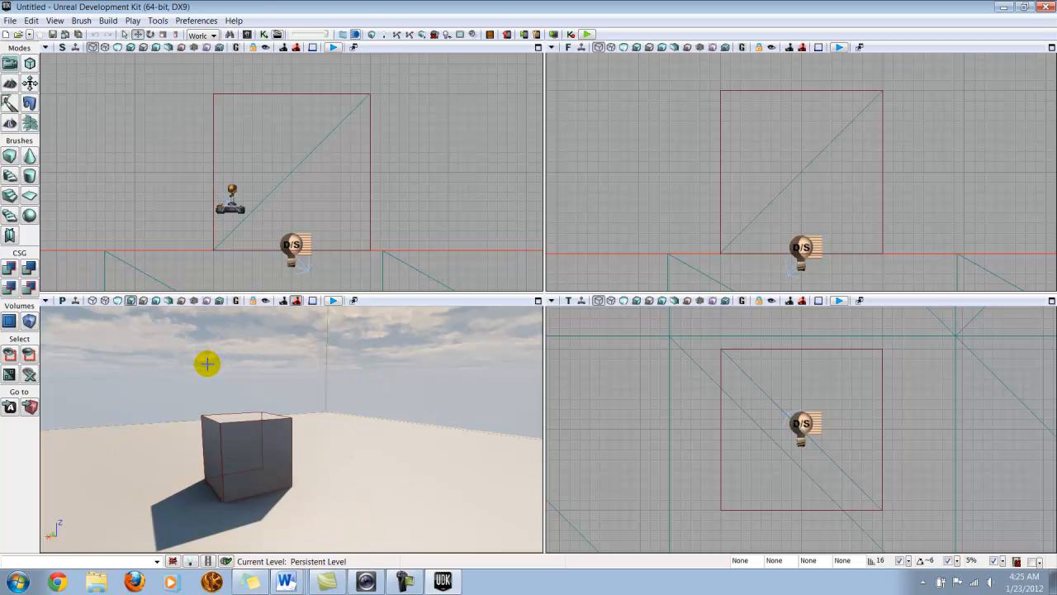
Create a new map from the Blank Map template
left_click_drag(283, 398, 307, 410)
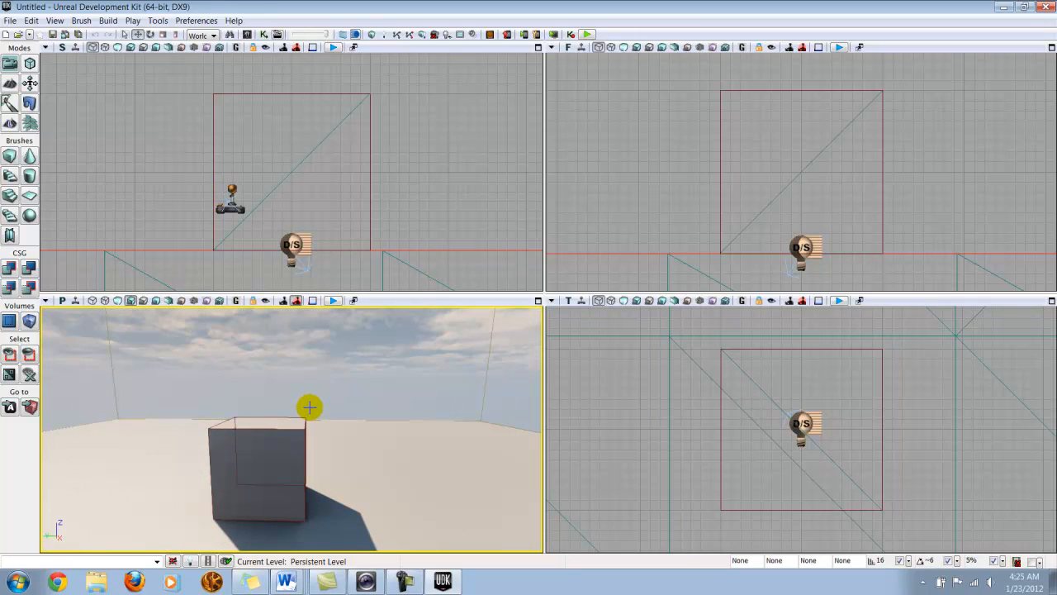
left_click(10, 20)
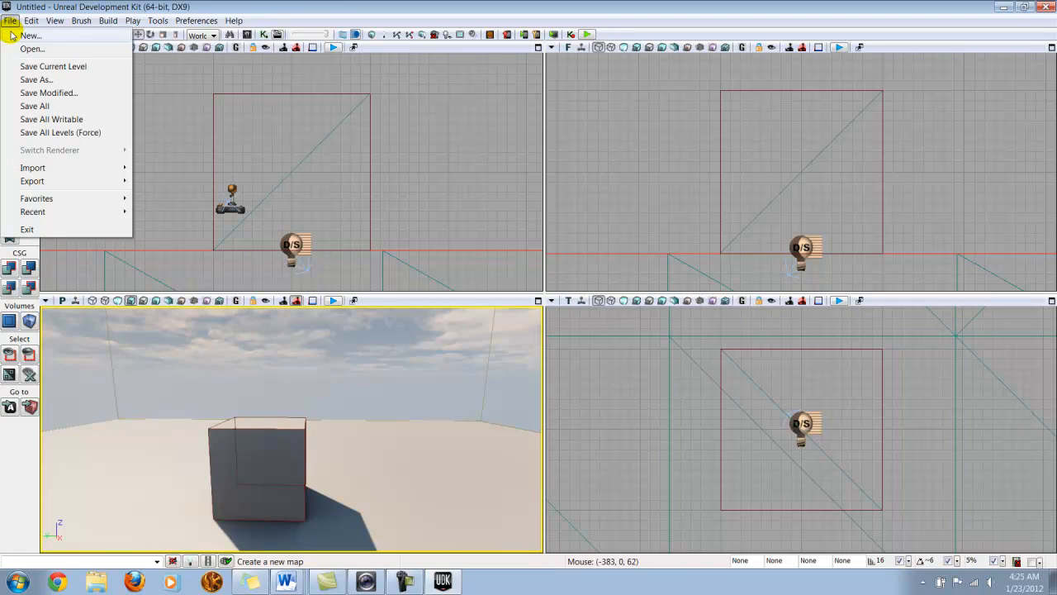
left_click(12, 35)
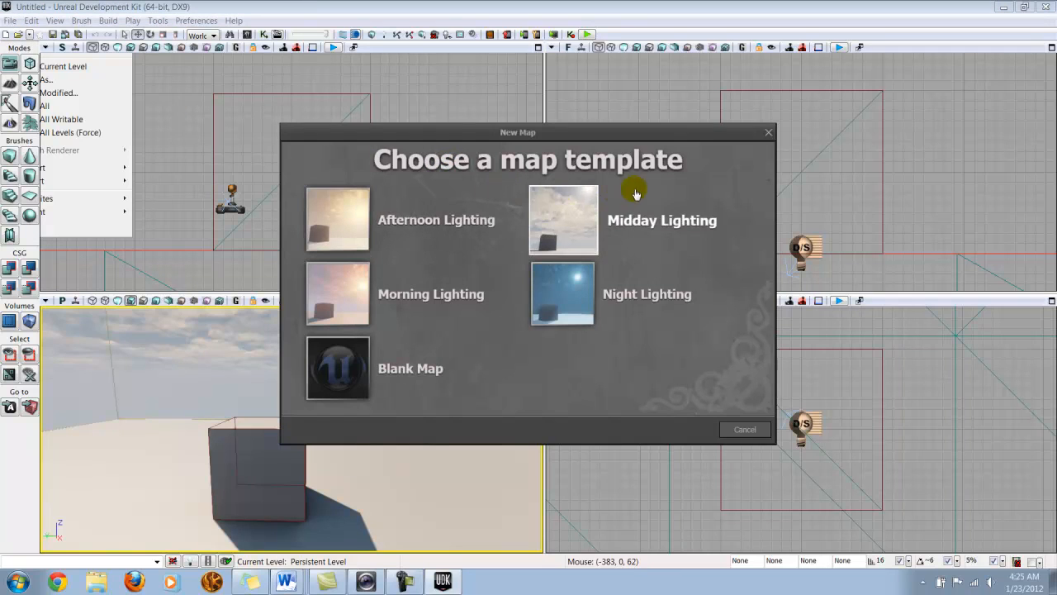
left_click(409, 370)
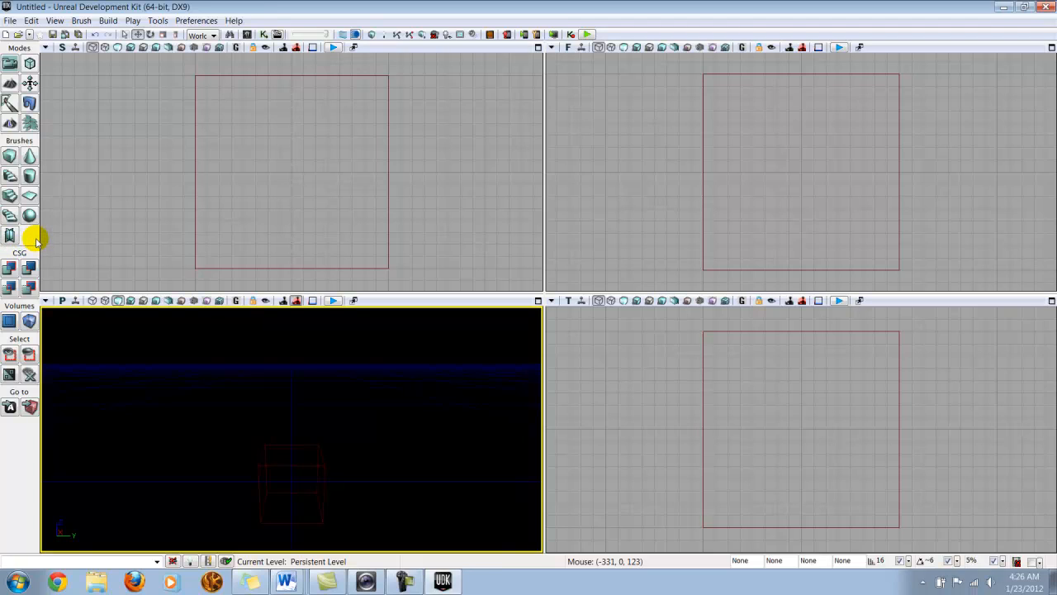
Set the cube builder brush dimensions to 512 in X, Y and Z
left_click(13, 159)
right_click(12, 158)
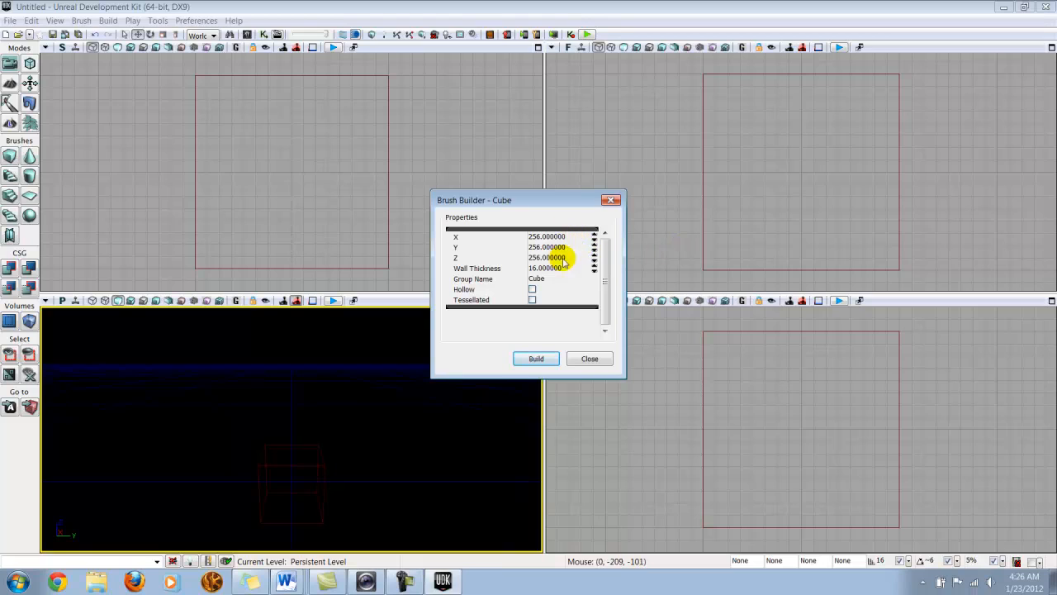
left_click(548, 236)
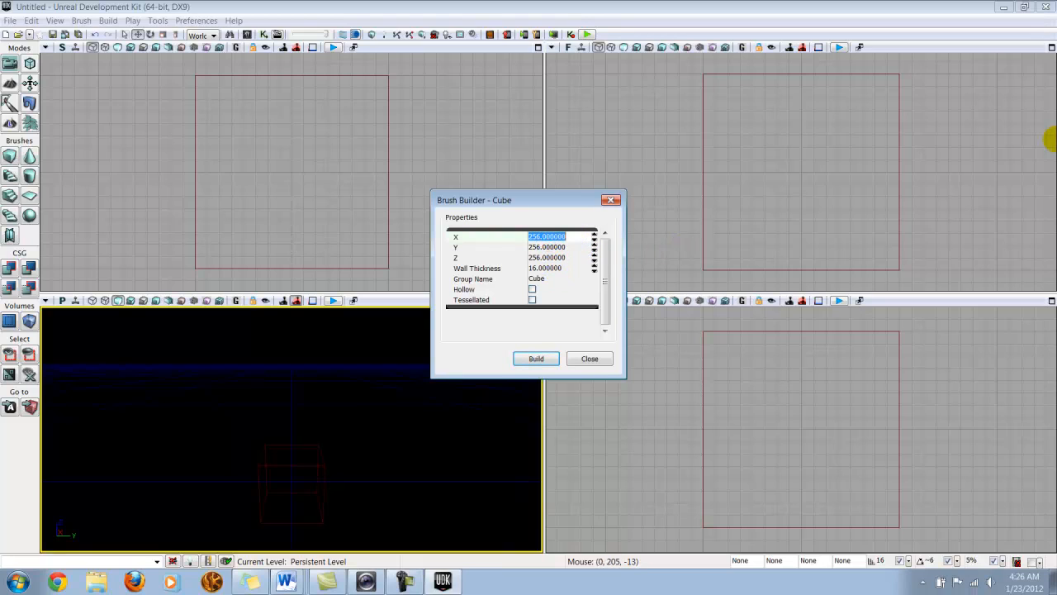
type("512")
key("Tab")
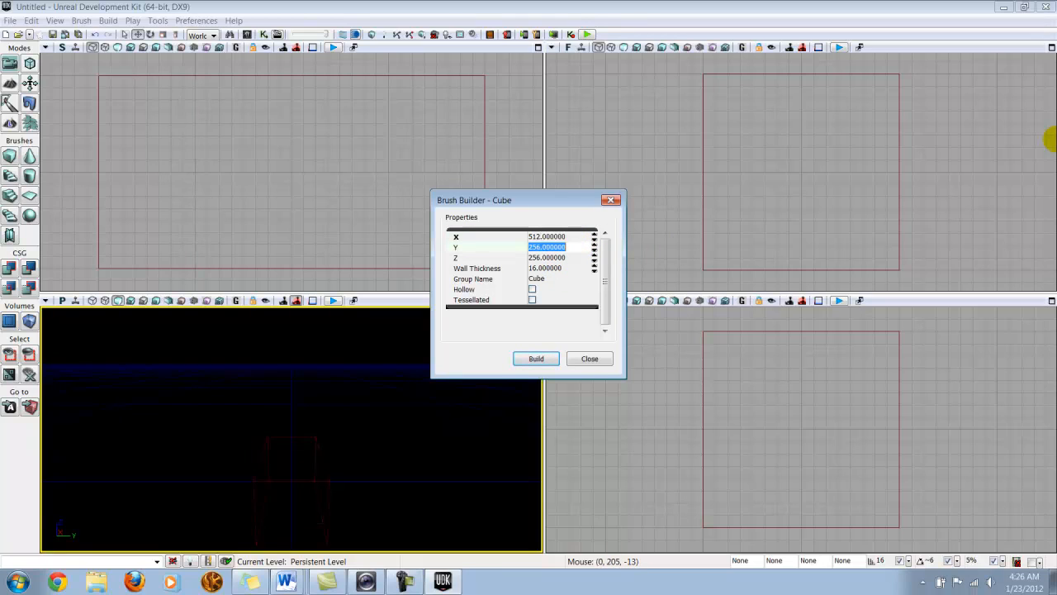
type("512")
key("Tab")
type("512")
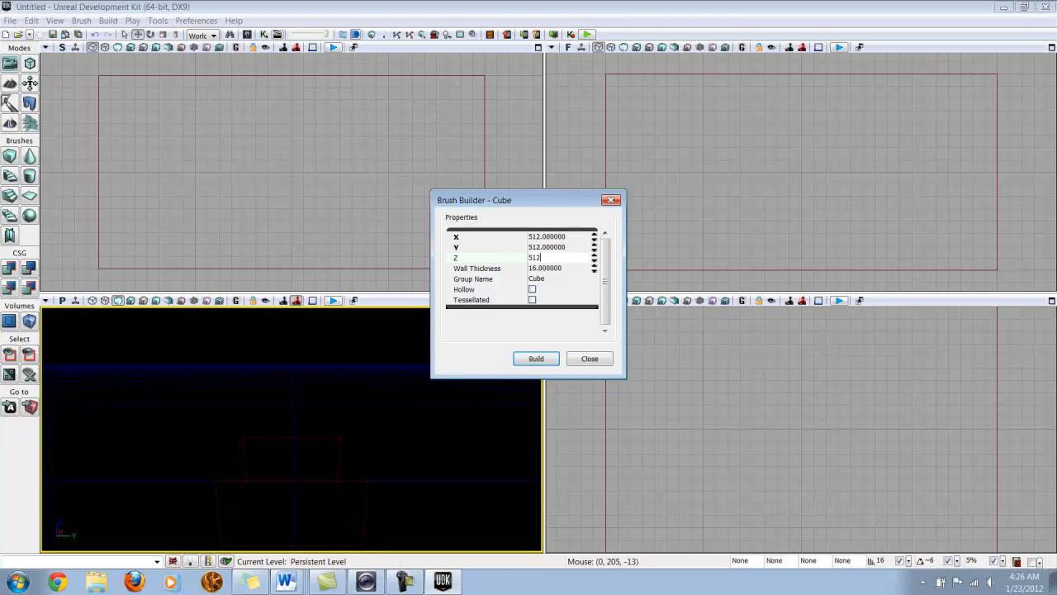
key("Tab")
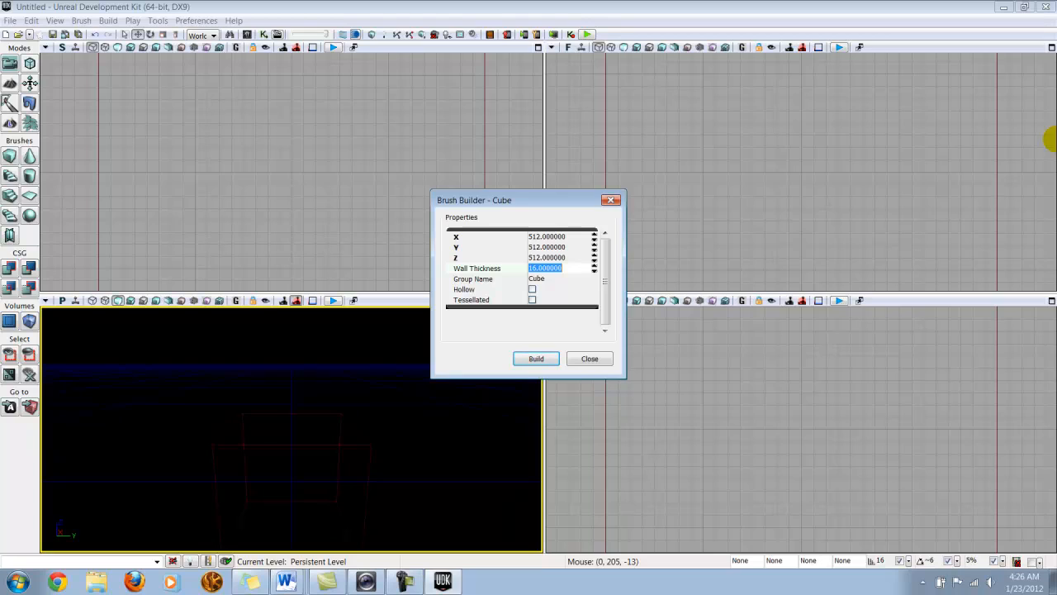
key("Tab")
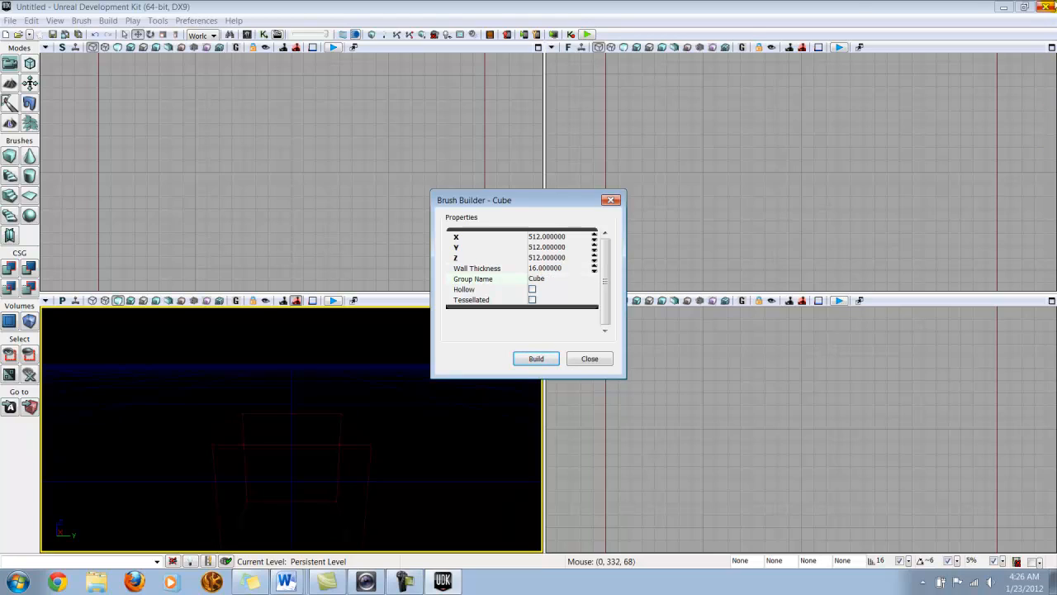
Make the cube brush hollow, build it, and close the brush builder
left_click(532, 289)
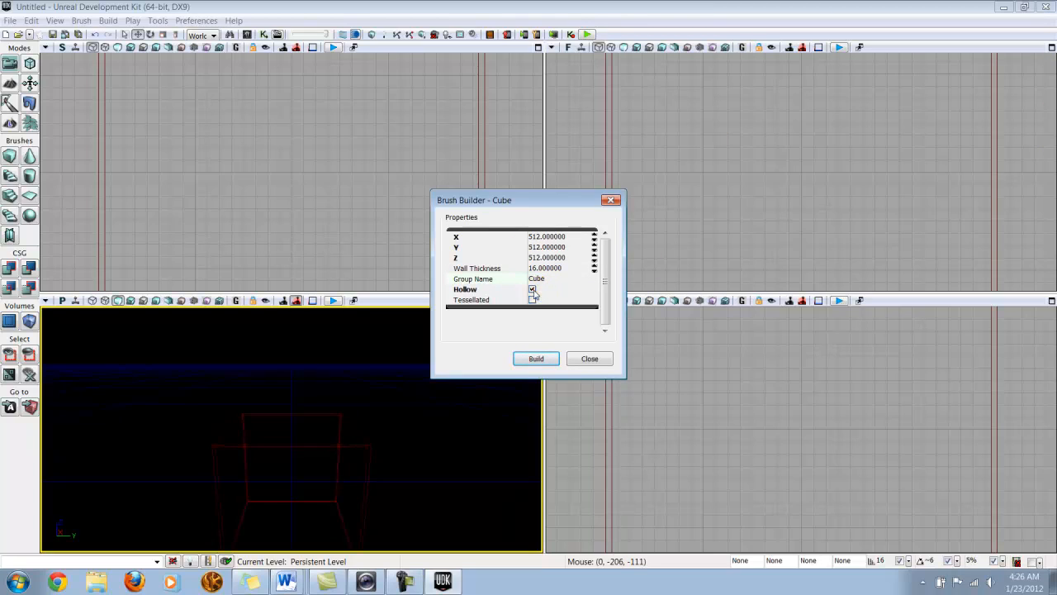
left_click(542, 361)
left_click(587, 360)
Select the hollow cube builder brush and add it to the level as CSG geometry
left_click(425, 157)
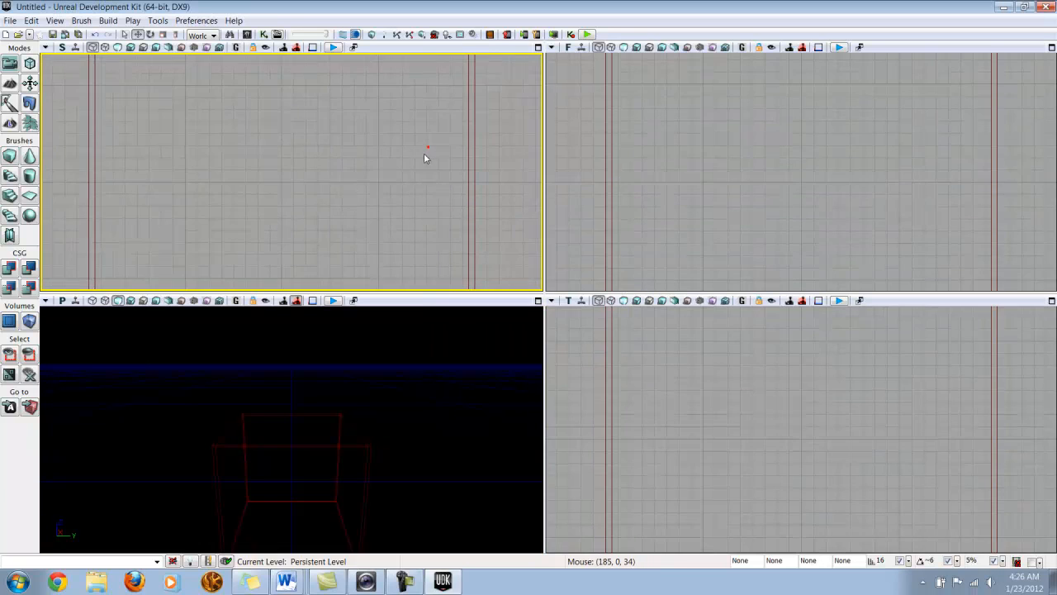
scroll(424, 157, "up", 5)
mouse_move(506, 175)
left_mouse_down("ctrl")
mouse_move(484, 171)
mouse_move(439, 188)
left_mouse_up("ctrl")
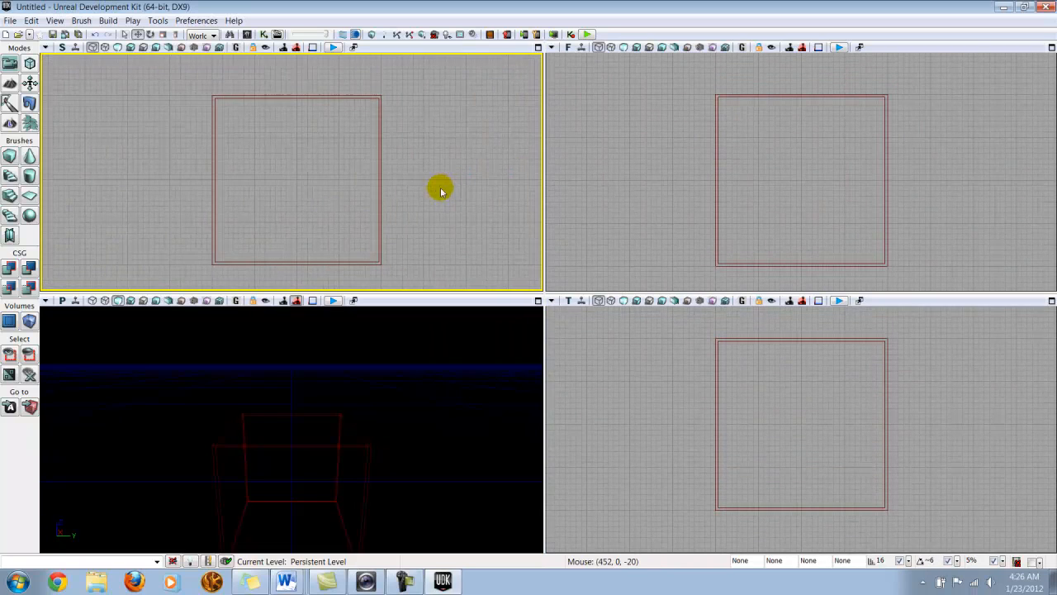
left_click(379, 196)
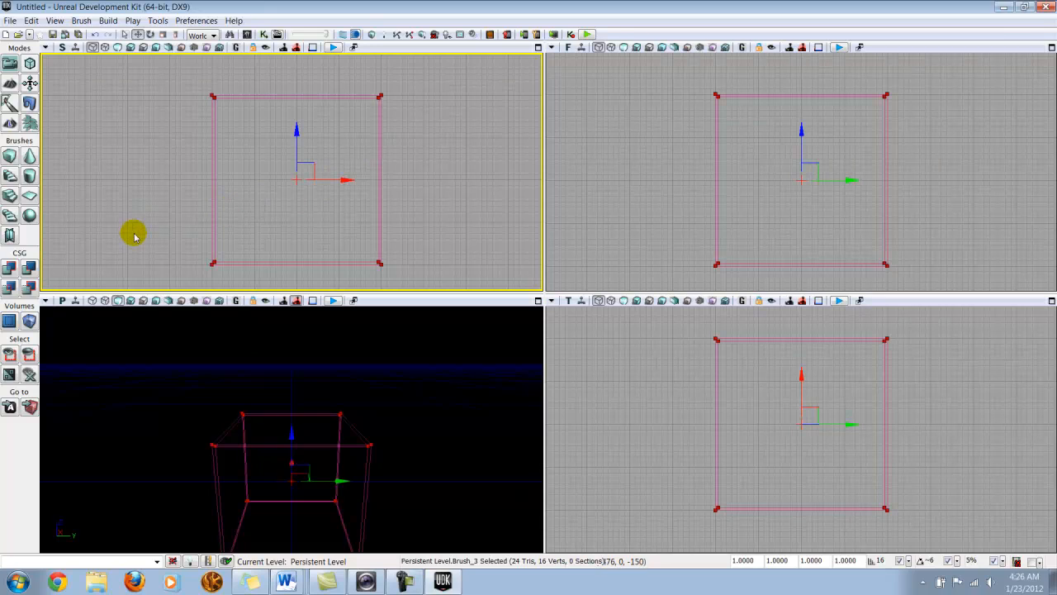
left_click(11, 270)
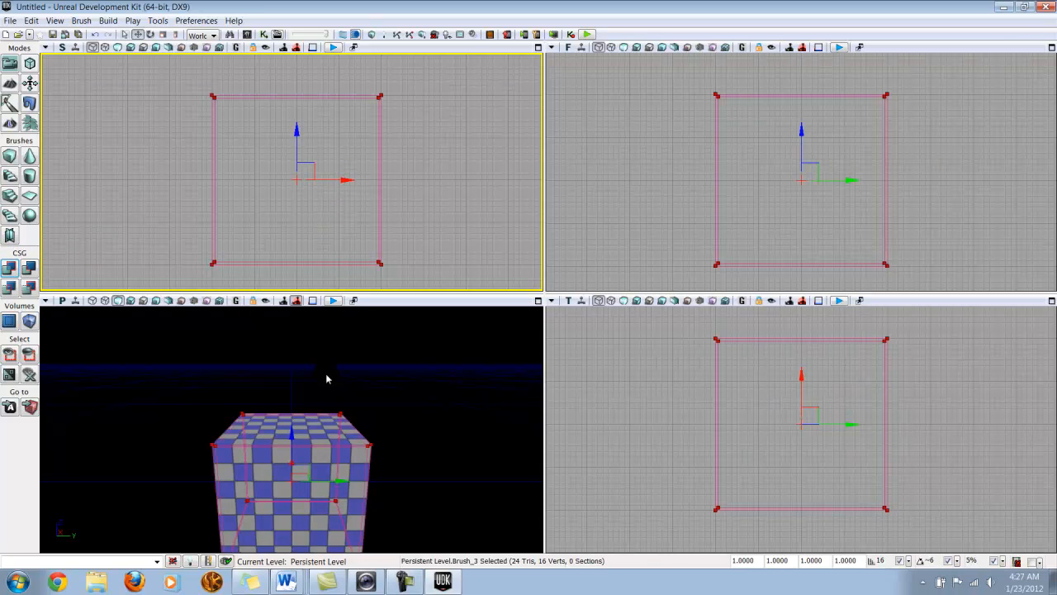
Add a PlayerStart actor on the floor inside the hollow cube room, keeping the perspective view unlit
left_click_drag(327, 378, 325, 355)
middle_click_drag(325, 355, 326, 413)
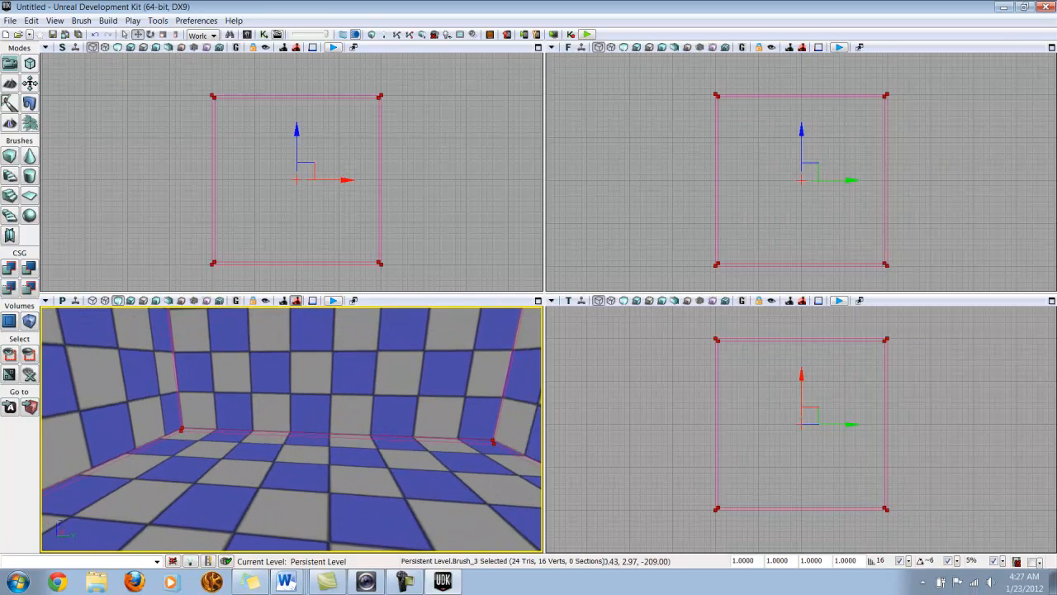
left_click_drag(247, 400, 314, 399)
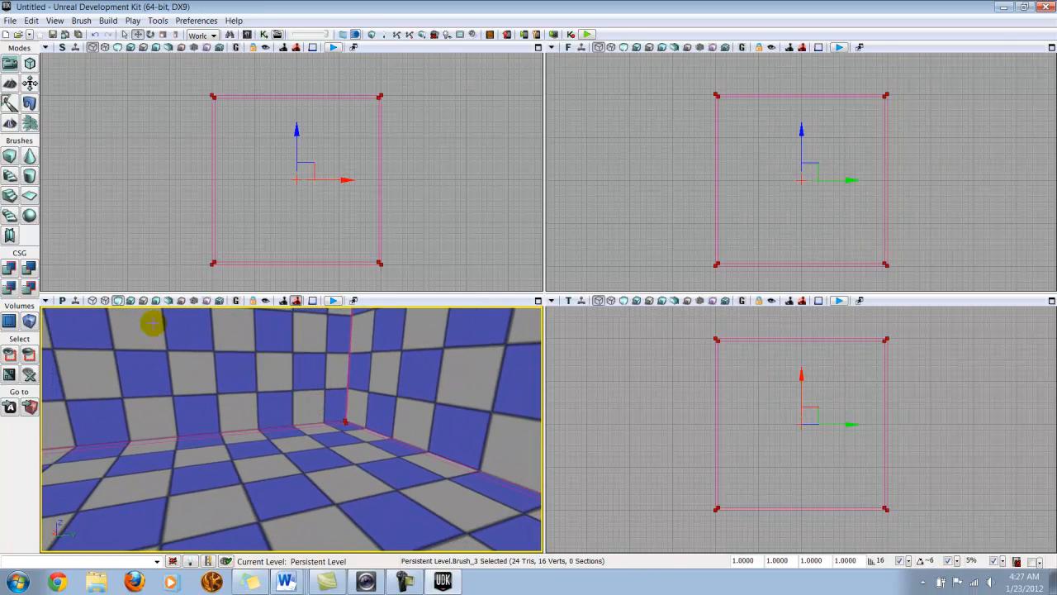
left_click(130, 301)
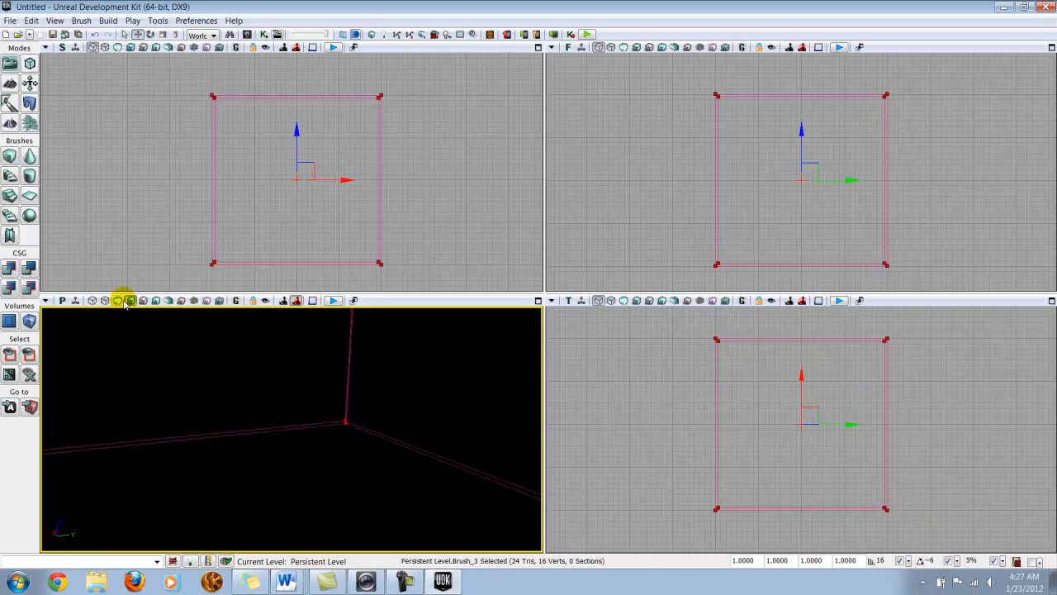
left_click(118, 301)
mouse_move(276, 432)
left_mouse_down()
mouse_move(358, 432)
mouse_move(337, 425)
mouse_move(297, 462)
mouse_move(276, 442)
mouse_move(297, 442)
mouse_move(279, 439)
left_mouse_up()
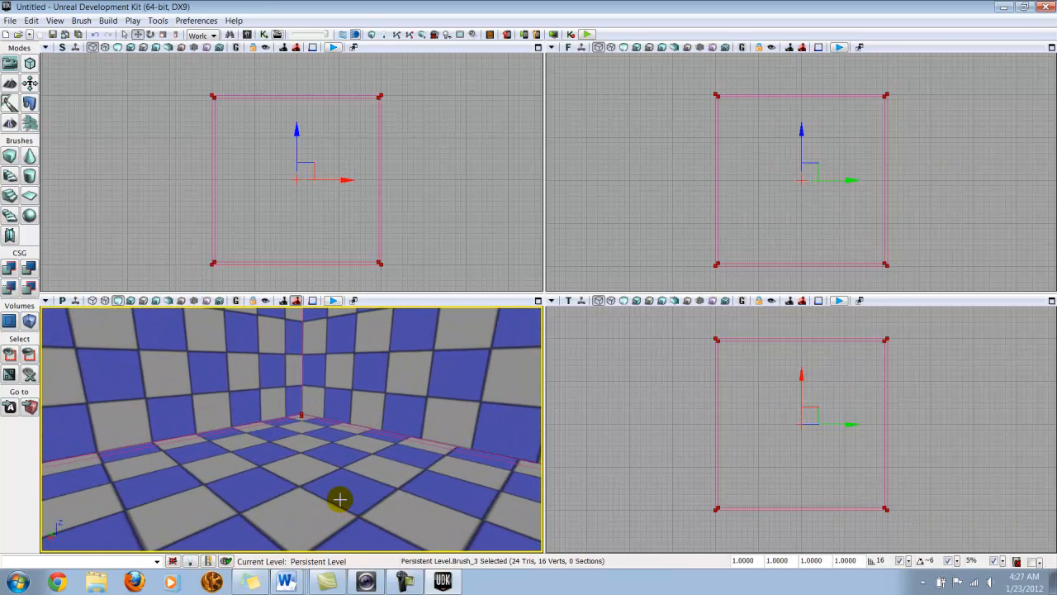
left_click(289, 484)
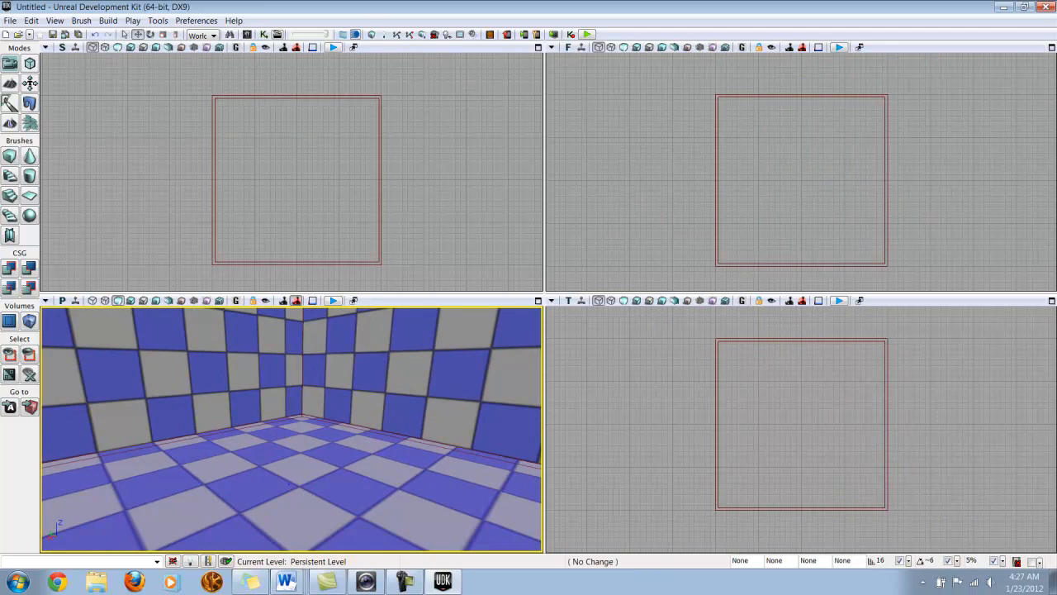
right_click(289, 486)
mouse_move(355, 443)
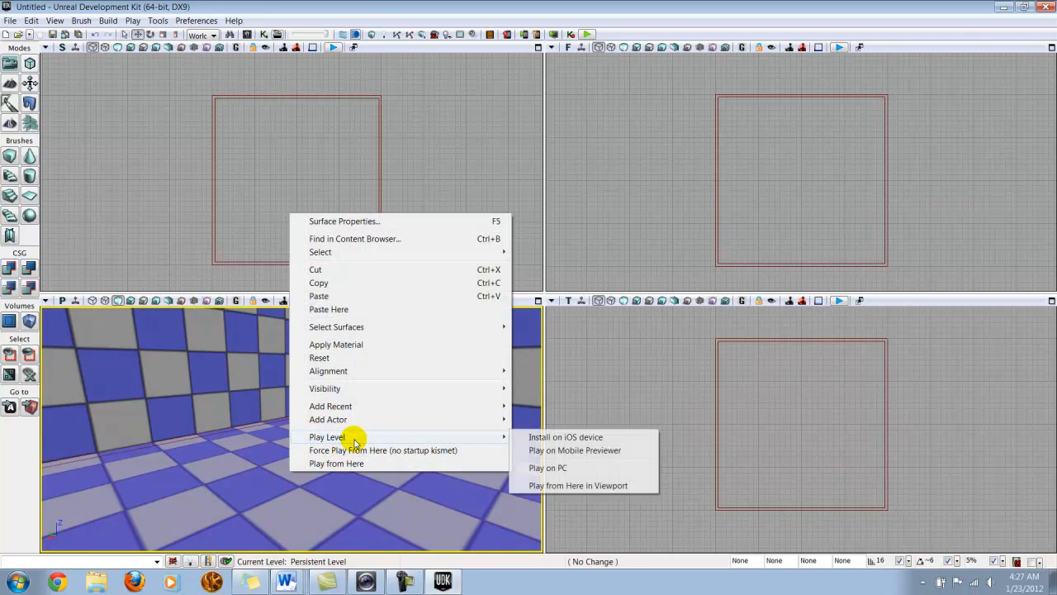
mouse_move(360, 421)
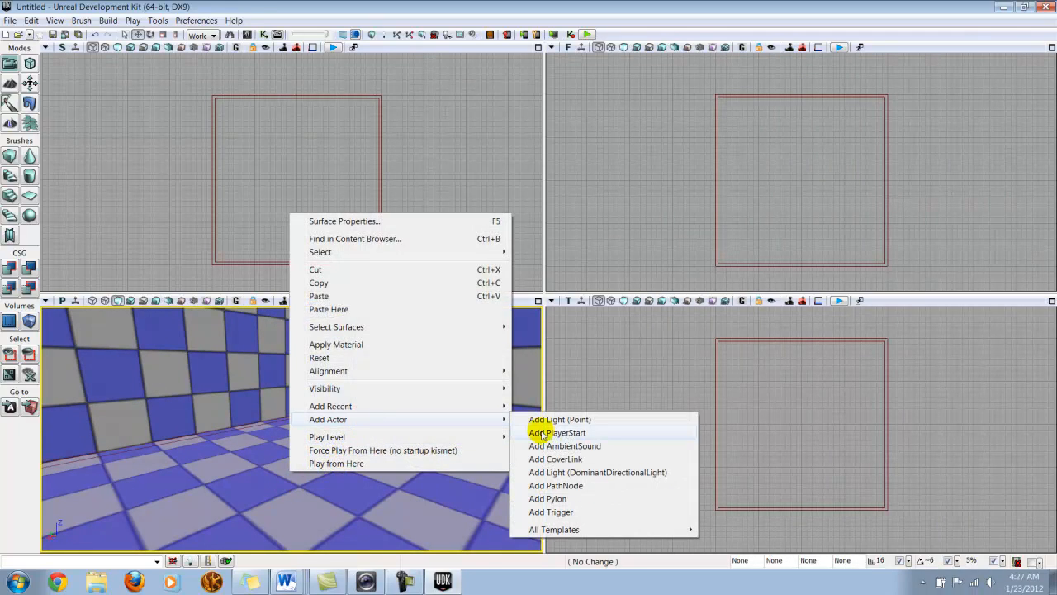
left_click(593, 434)
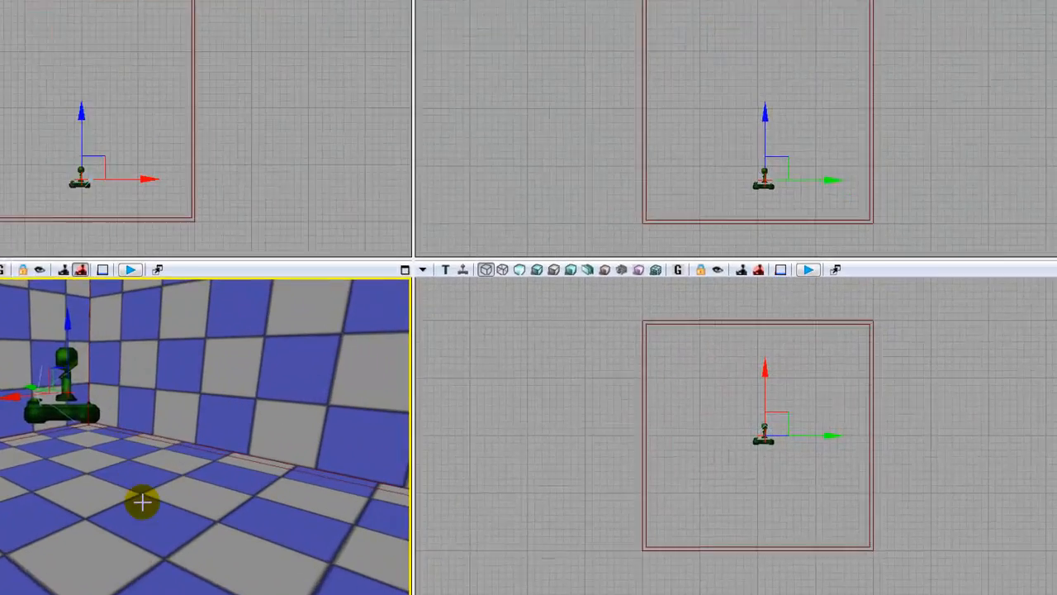
Add a point light on the room's floor beside the PlayerStart and raise it to just below mid-height
right_click(149, 508)
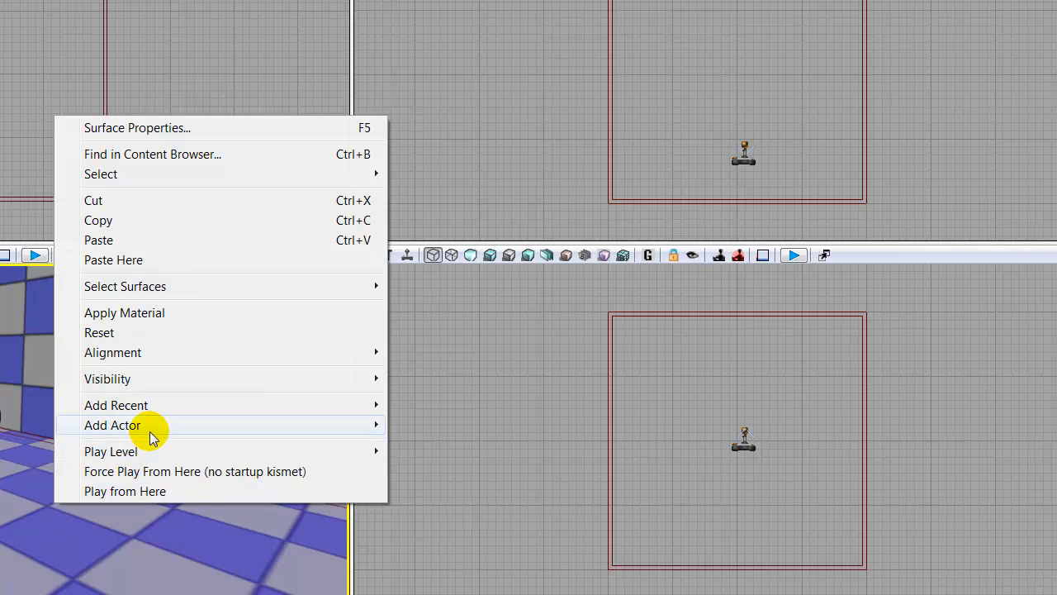
mouse_move(149, 431)
left_click(512, 425)
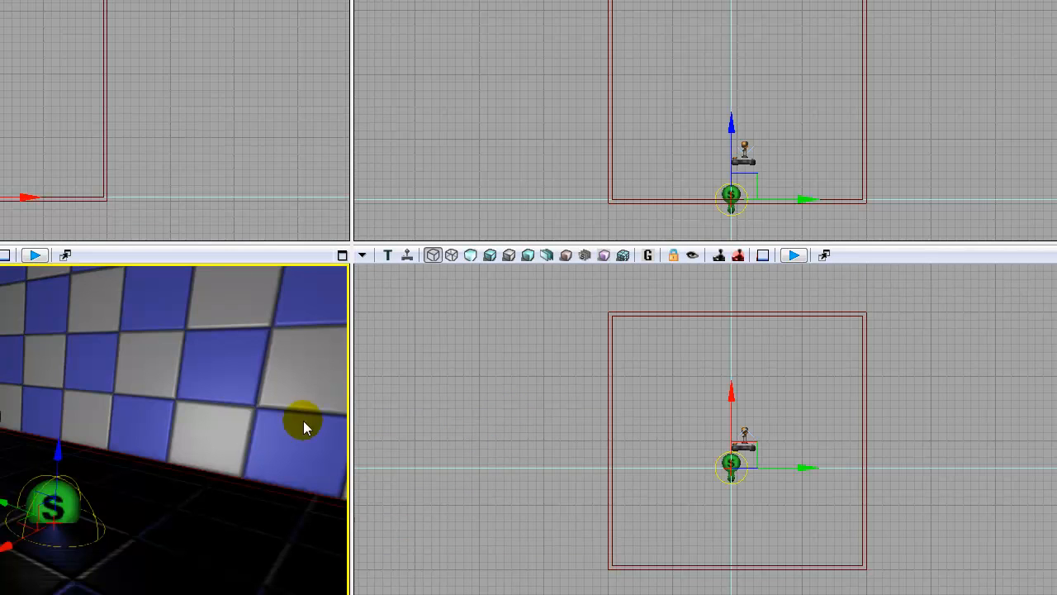
left_click_drag(54, 398, 79, 53)
left_click_drag(66, 363, 16, 399)
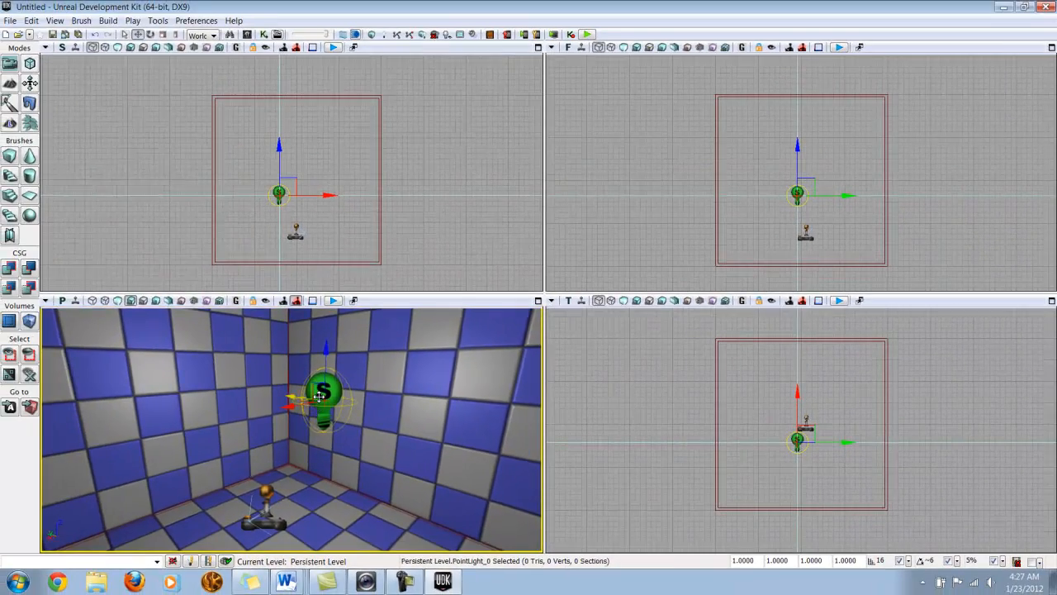
Look at the point light's property categories, close them, and inspect the lit room around the light and PlayerStart
double_click(319, 397)
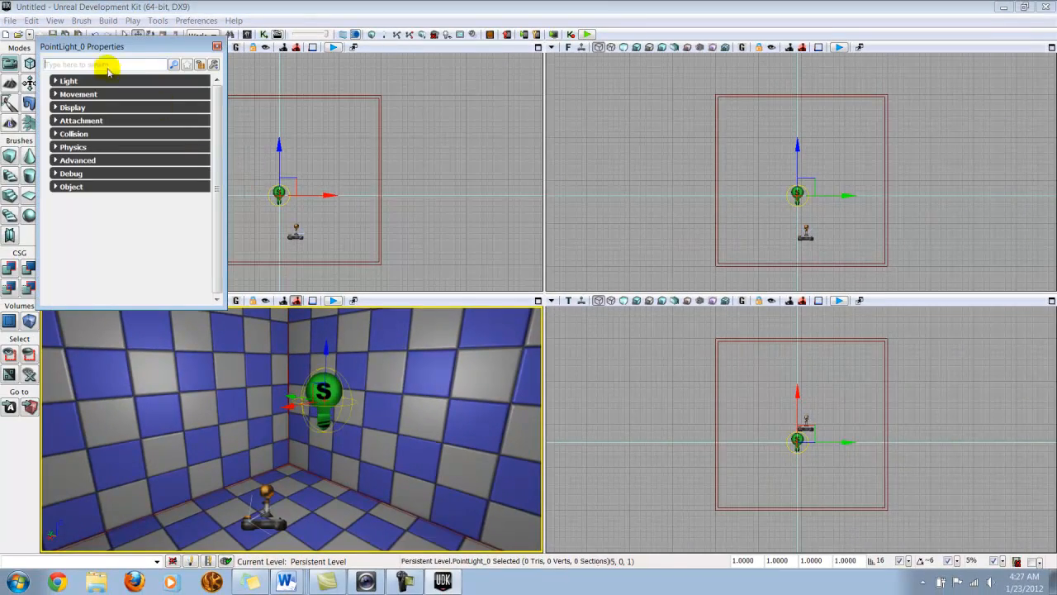
left_click(218, 48)
mouse_move(339, 413)
left_mouse_down()
mouse_move(421, 413)
mouse_move(355, 413)
left_mouse_up()
right_click_drag(355, 412, 385, 425)
left_click_drag(385, 426, 385, 396)
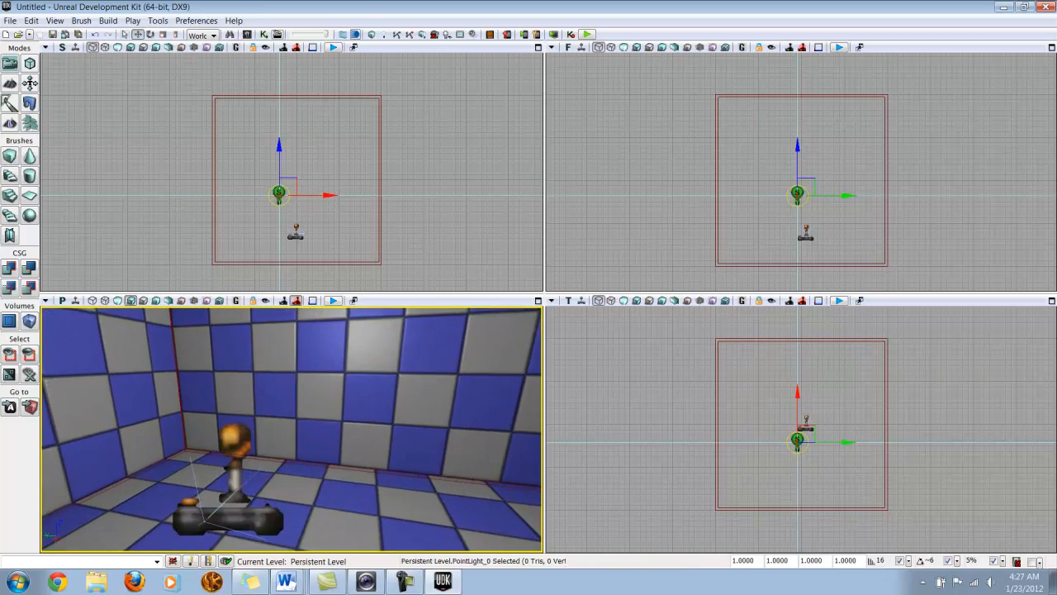
right_click_drag(385, 396, 385, 363)
left_click_drag(385, 363, 393, 439)
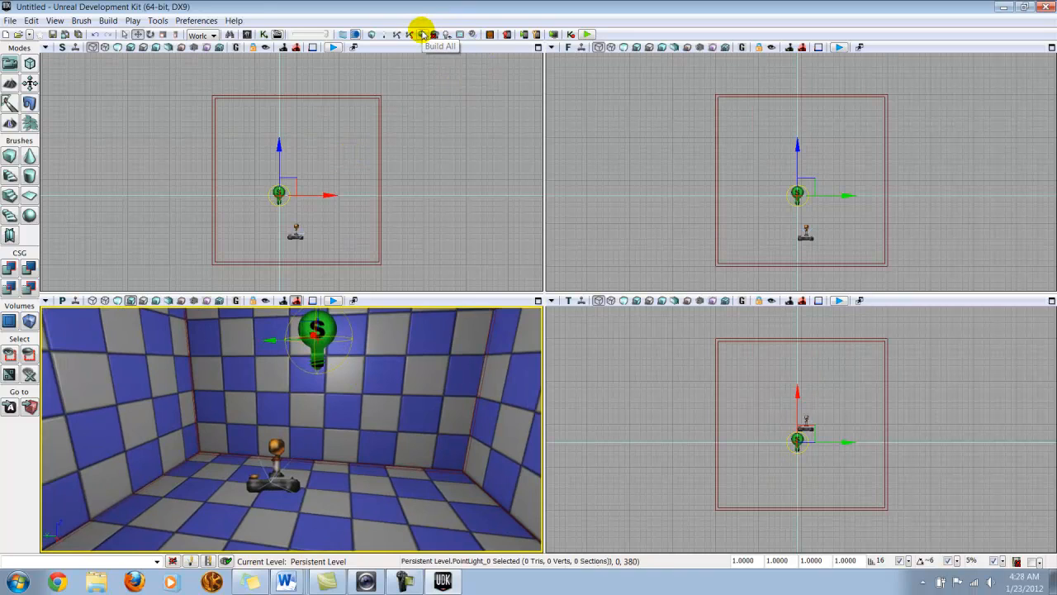
Build everything in the map, bring up the Swarm Agent to check progress, and close the Swarm Agent and Map Check windows
left_click(422, 35)
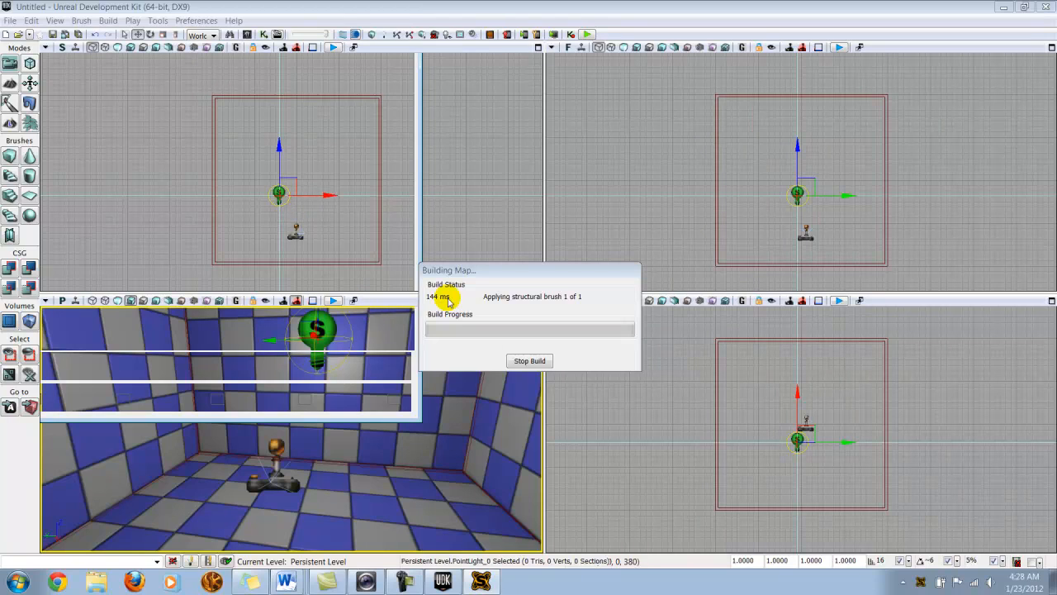
mouse_move(493, 585)
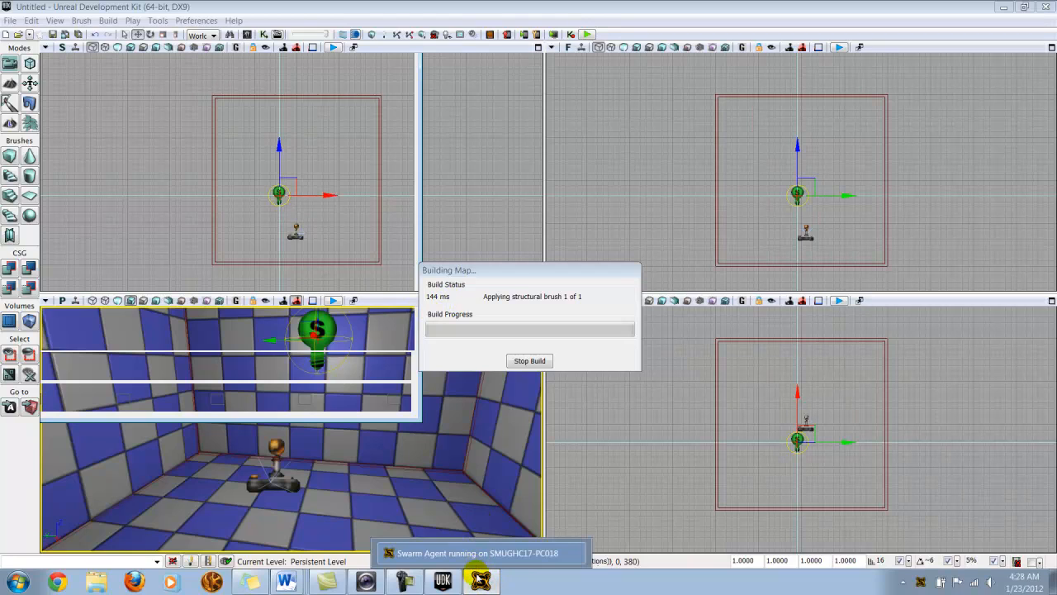
mouse_move(438, 585)
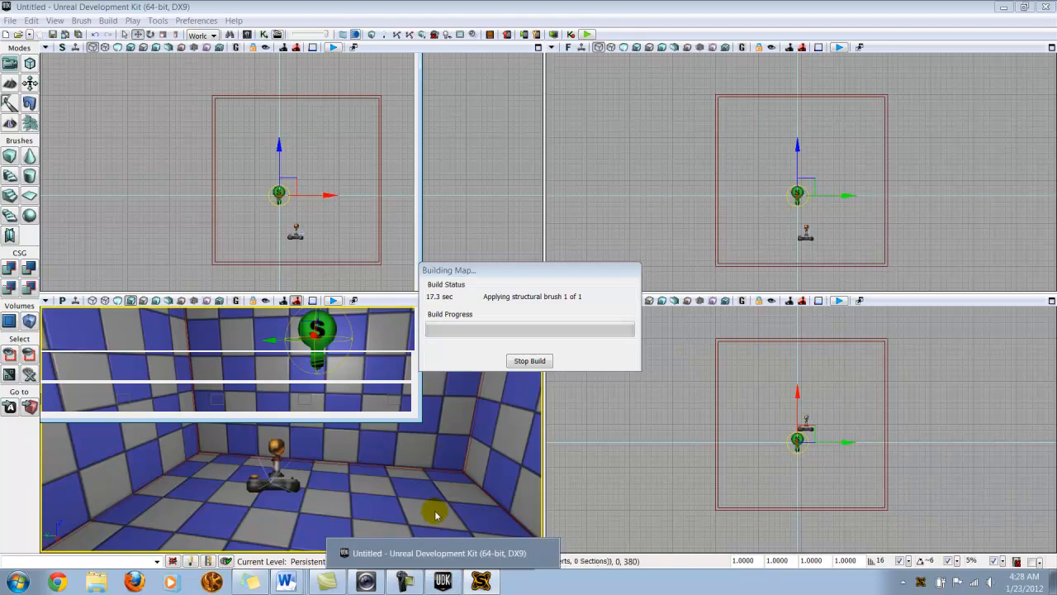
left_click(439, 585)
right_click(438, 583)
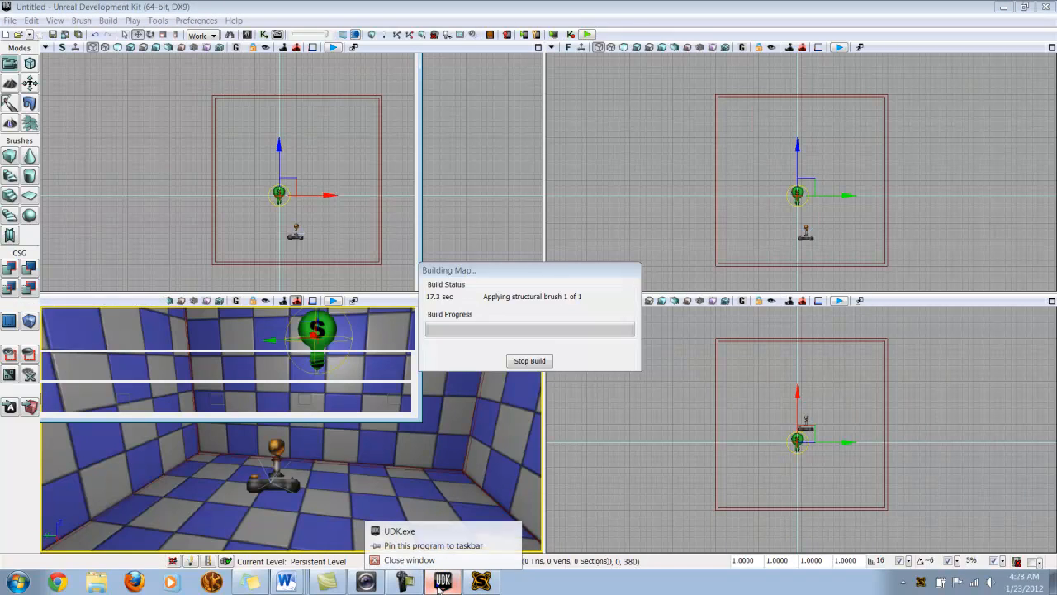
left_click(434, 585)
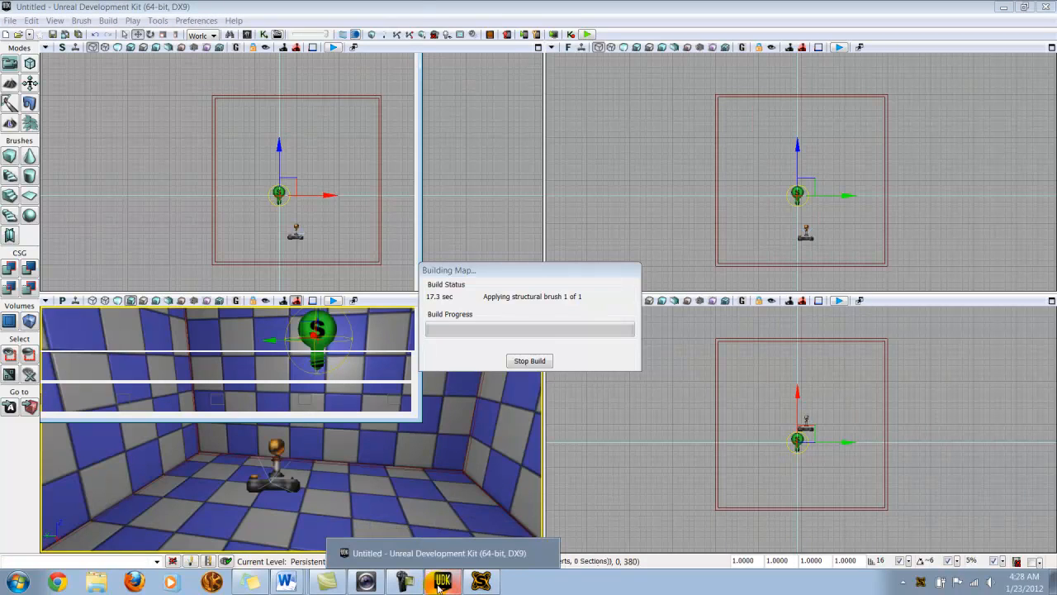
left_click(481, 582)
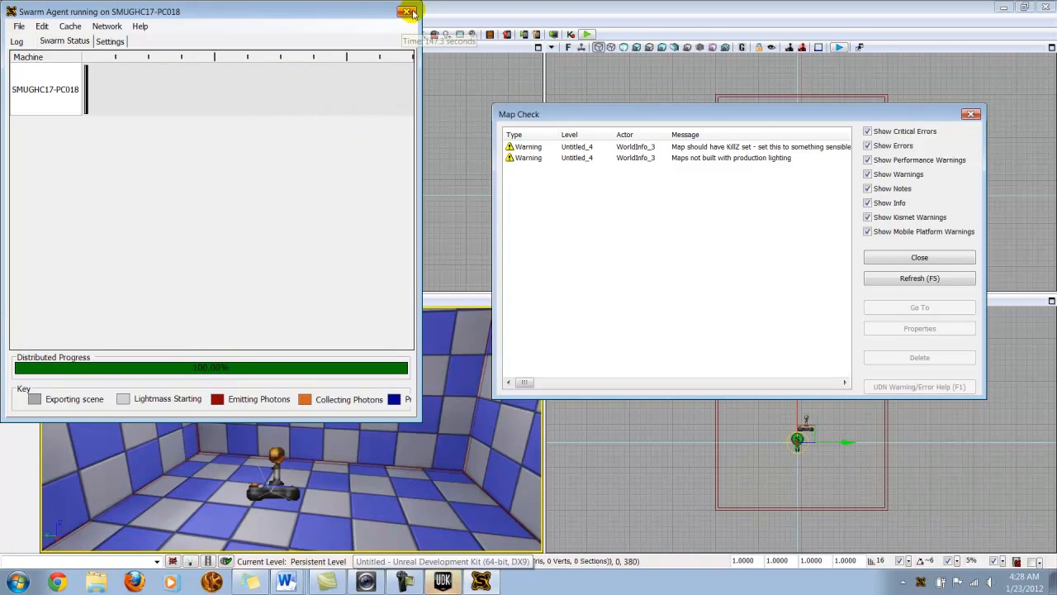
left_click(411, 13)
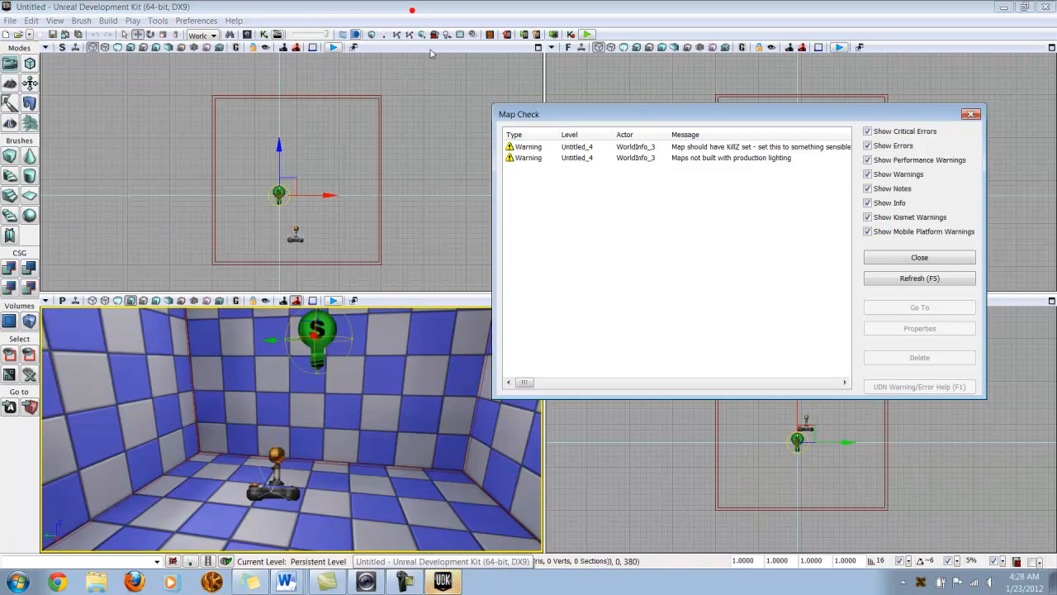
left_click(917, 258)
left_click_drag(356, 498, 356, 497)
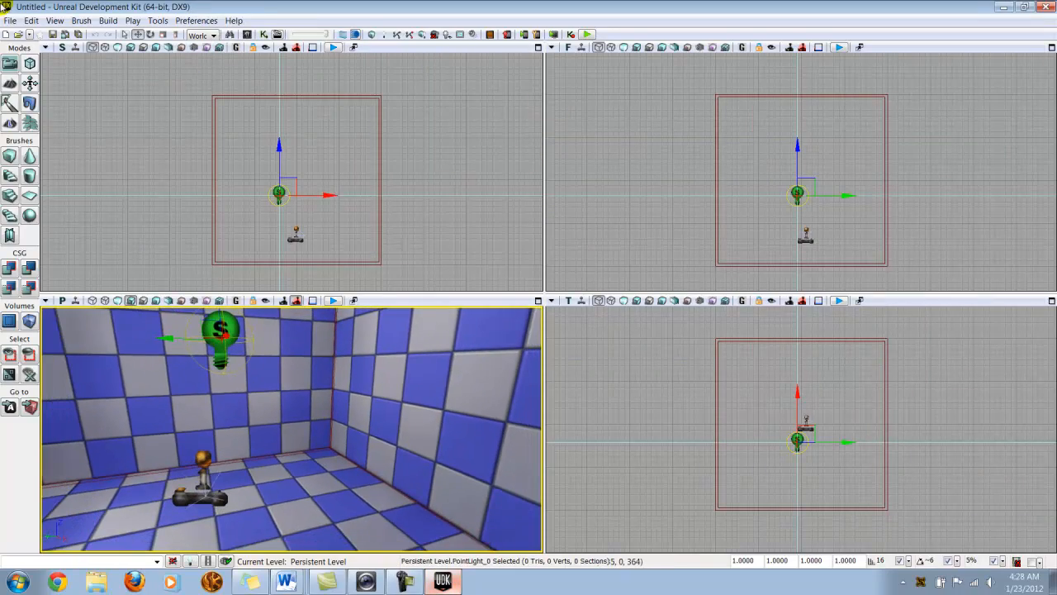
Save the level as DM-basicMap.udk in the TGP_2 folder, replacing the existing file
left_click(10, 20)
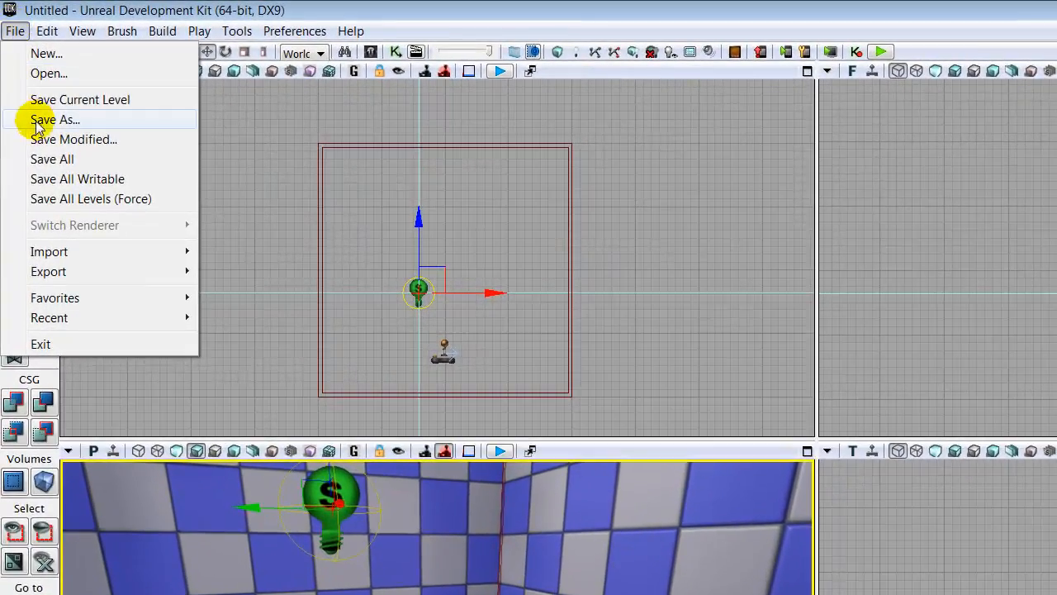
left_click(42, 120)
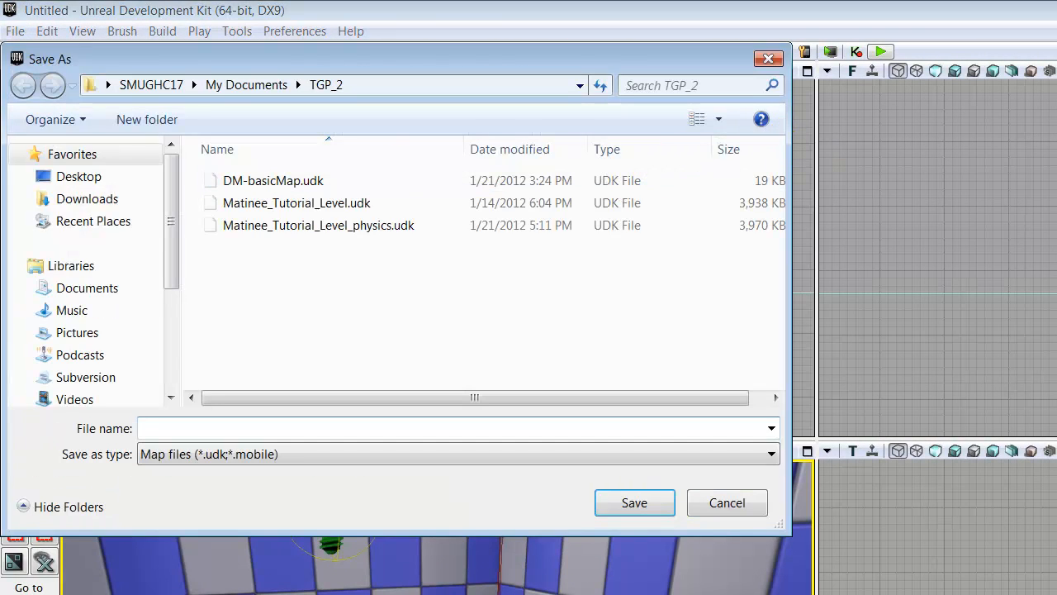
type("DM-basicMap")
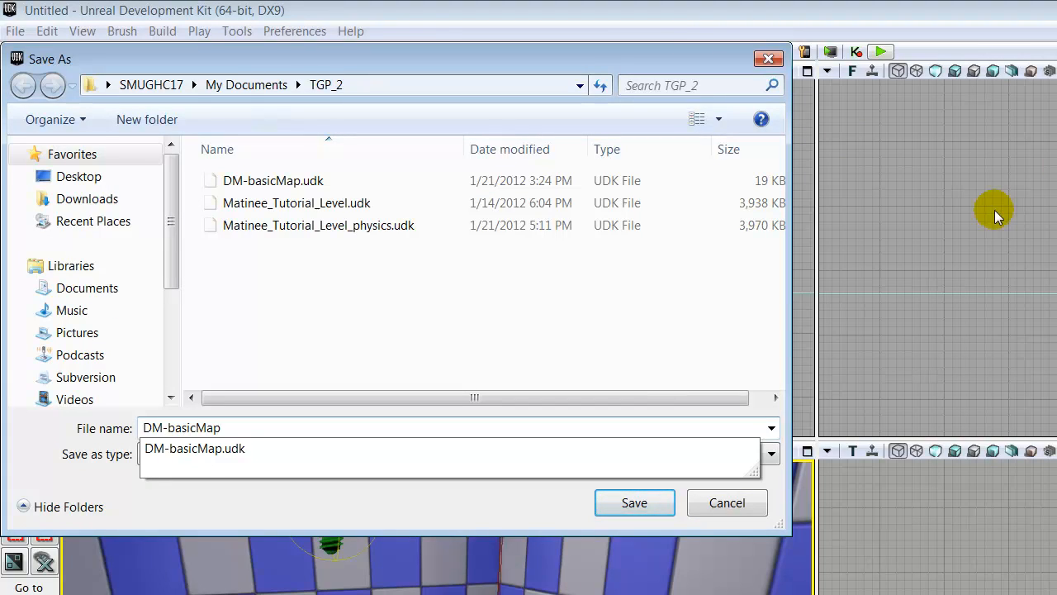
left_click(248, 447)
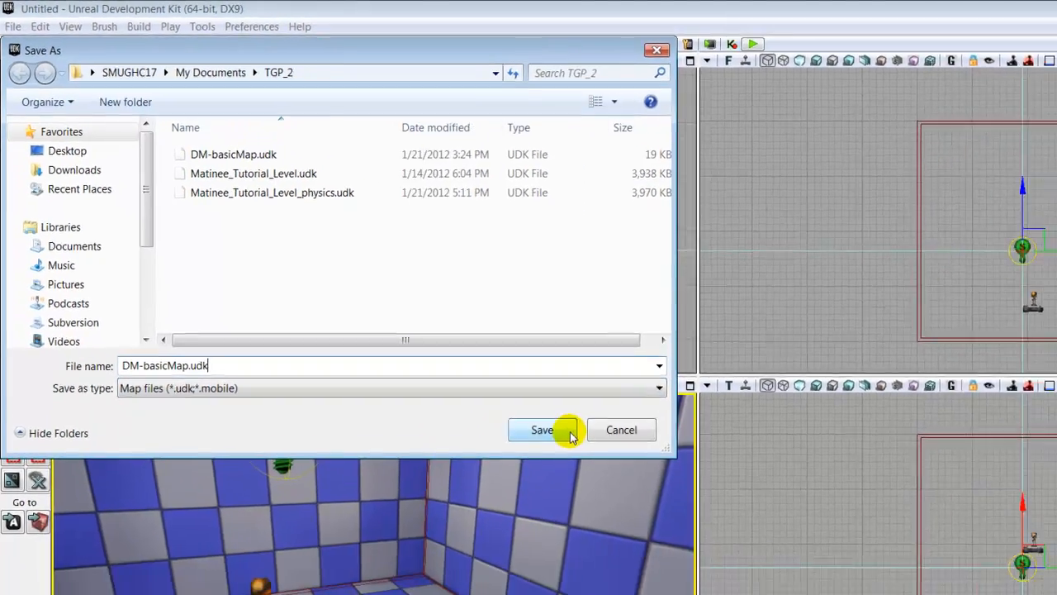
left_click(568, 432)
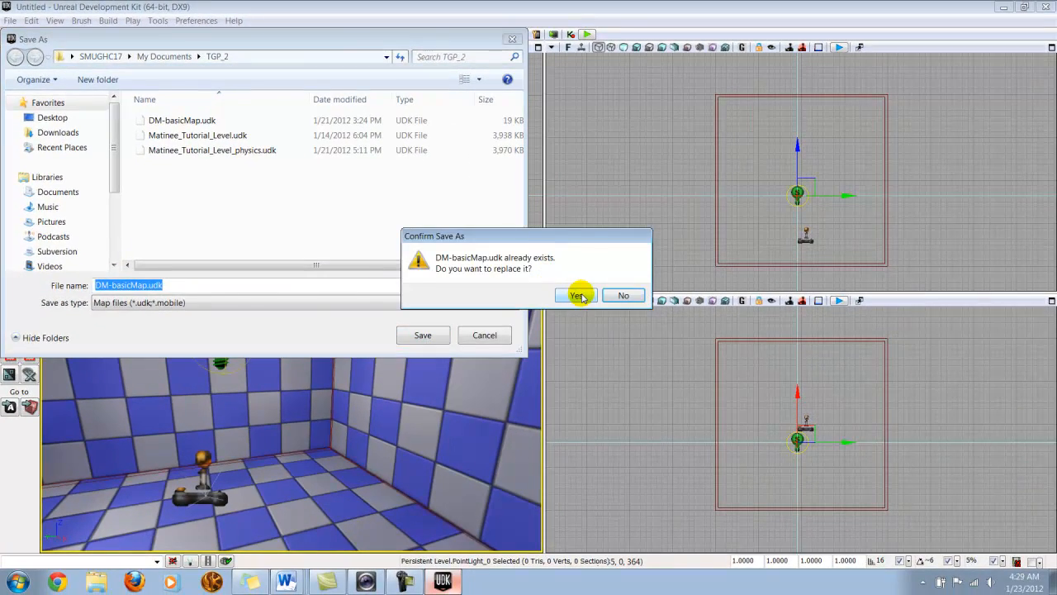
left_click(578, 295)
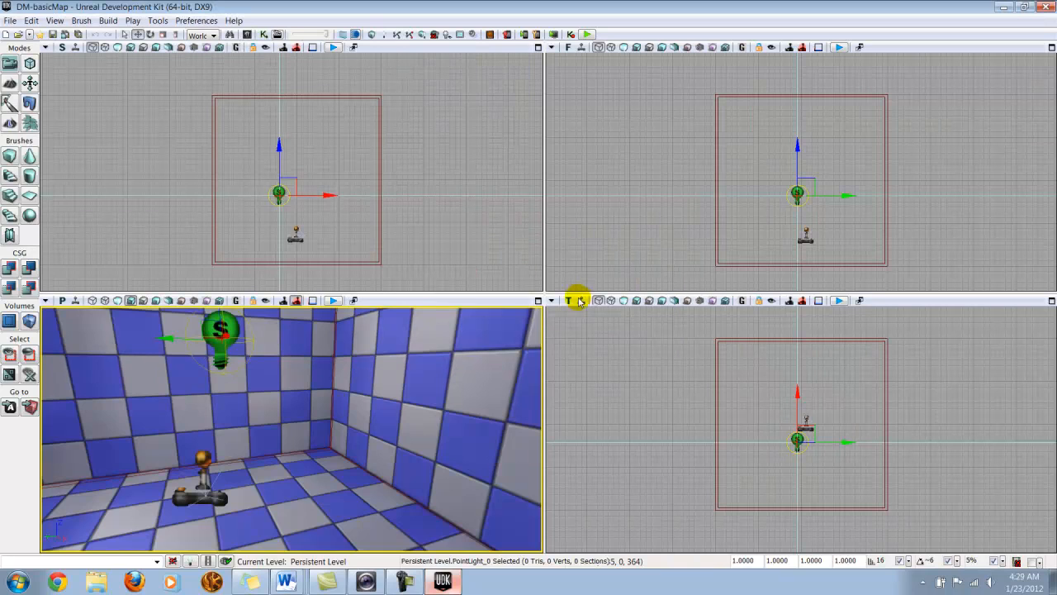
Play-test the level in the editor preview, continuing despite the external package references, and exit the preview
left_click(587, 35)
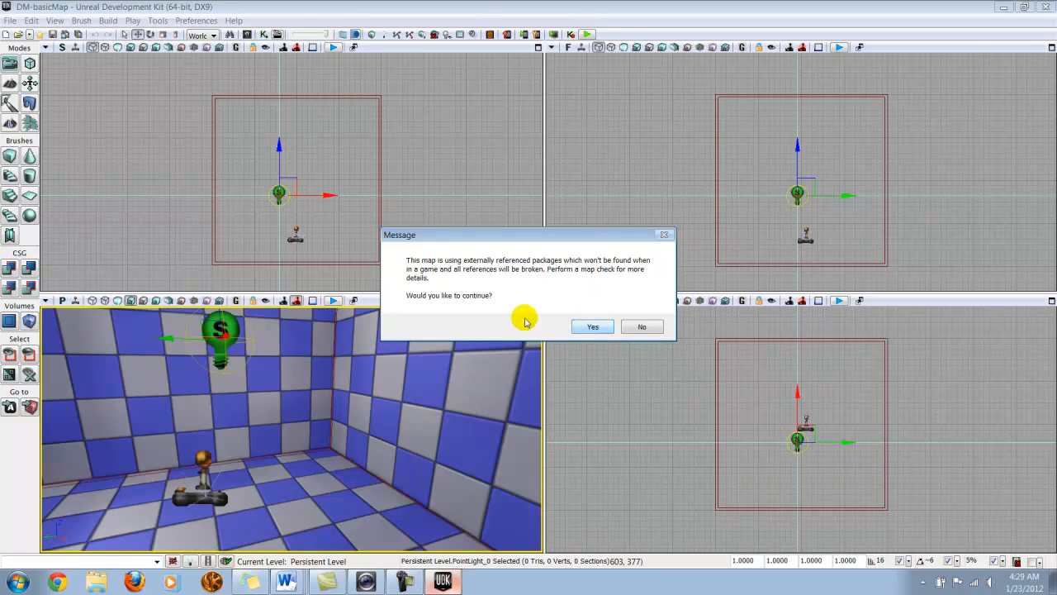
left_click(596, 326)
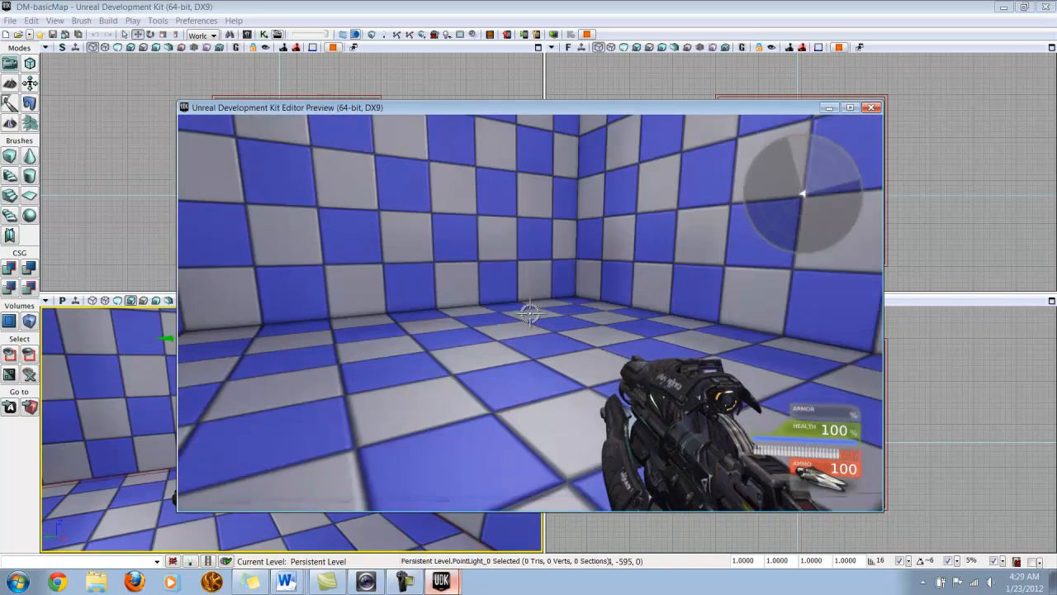
key("Escape")
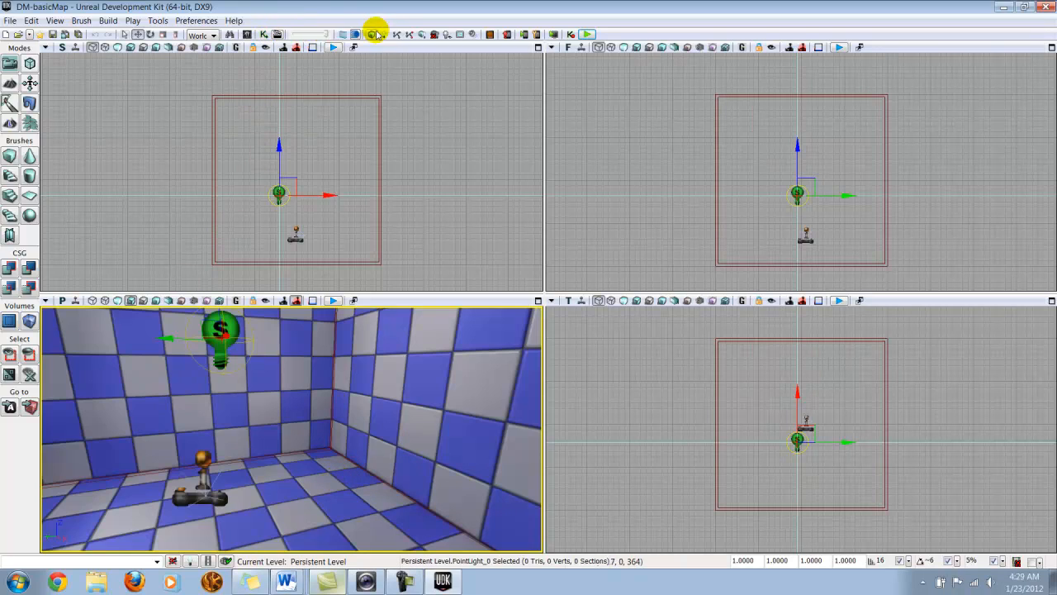
Open the level's UnrealKismet main sequence, shift its window aside and minimize it
left_click(264, 34)
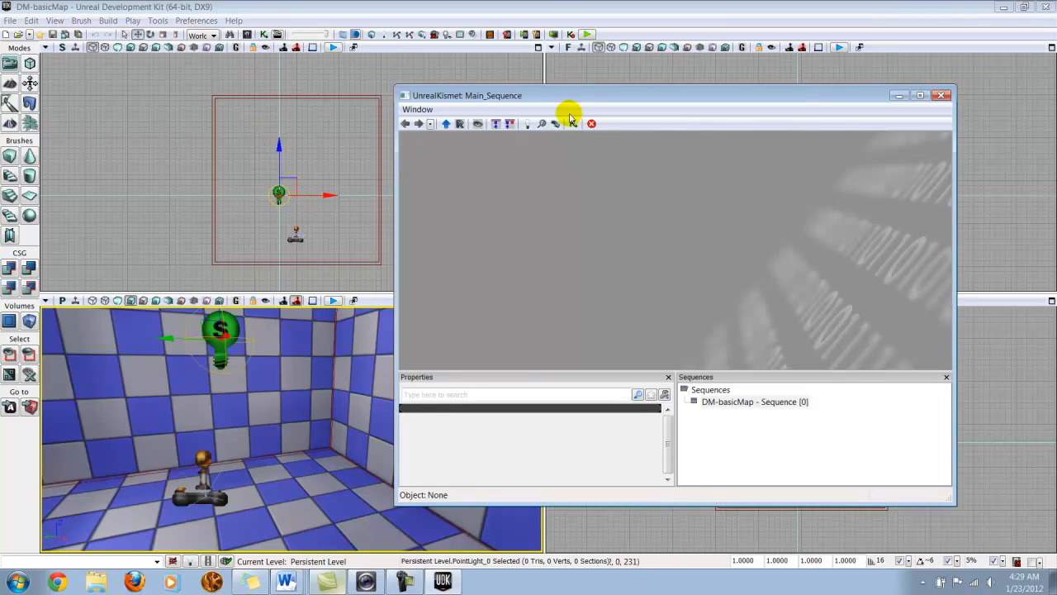
left_click_drag(566, 97, 414, 89)
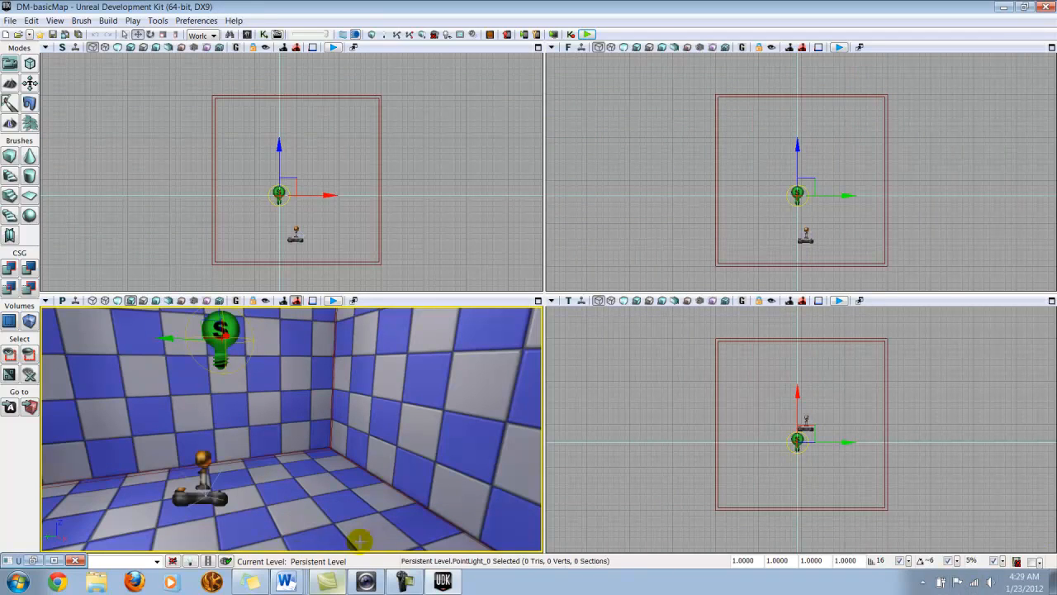
left_click(367, 582)
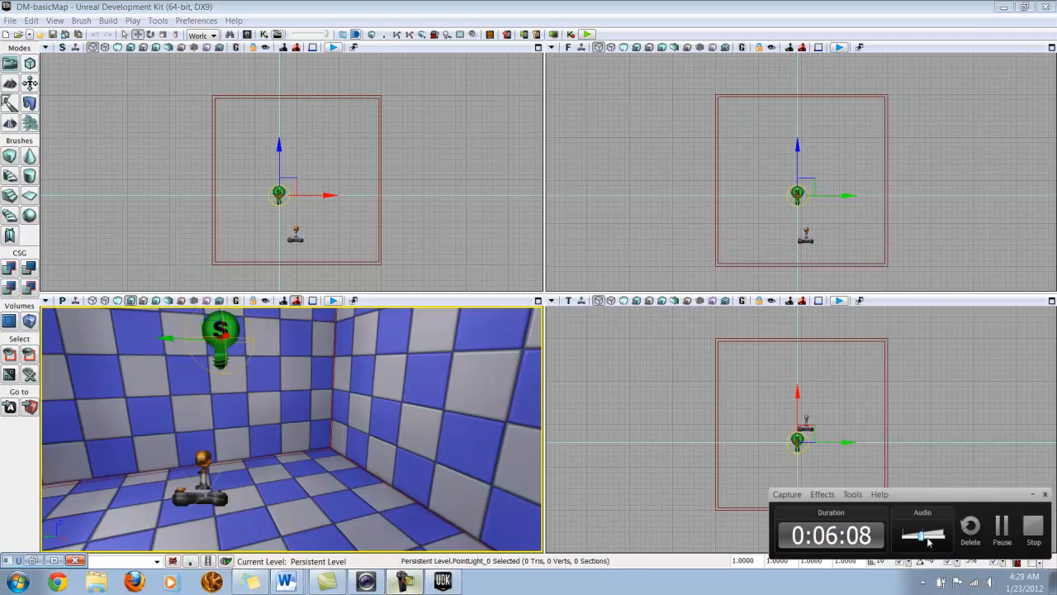
left_click(1003, 528)
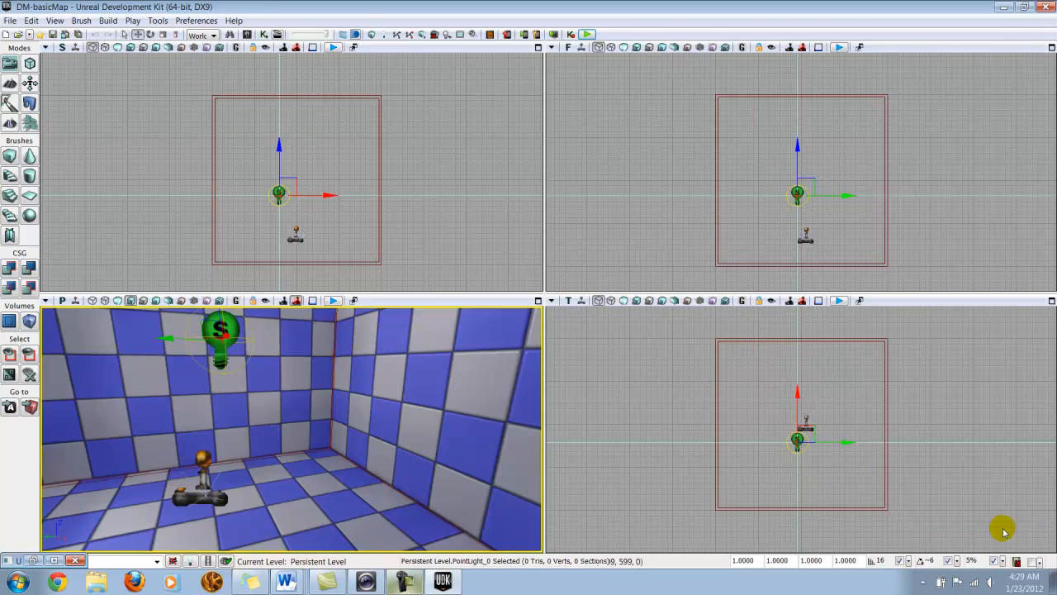